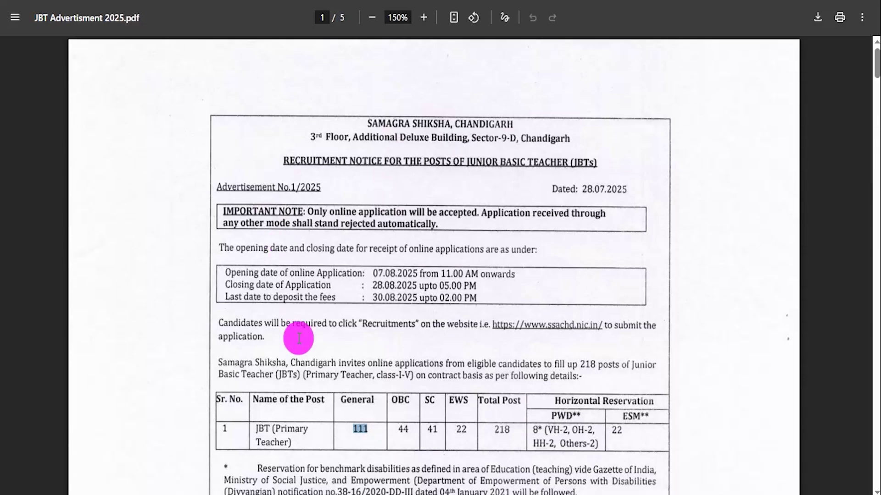
# Step: Review the post name, total posts, and application and fee dates in the JBT recruitment notice
pyautogui.moveTo(253, 429); pyautogui.dragTo(350, 441)
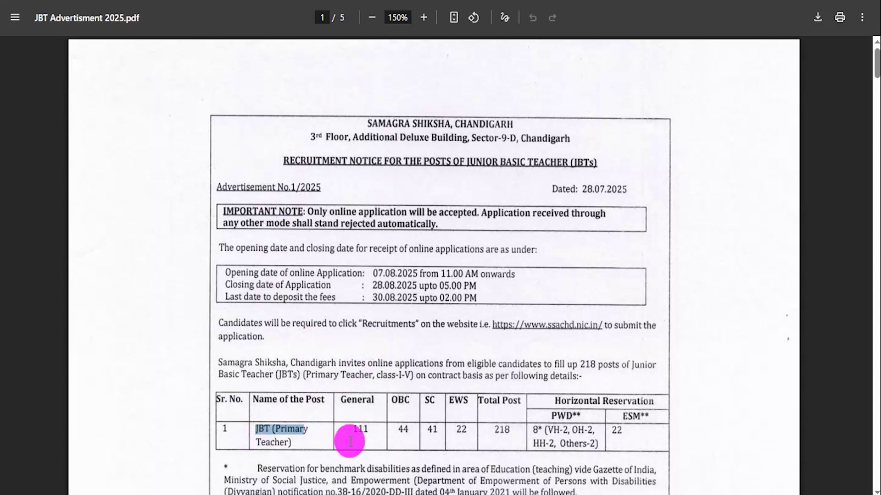
pyautogui.click(505, 431)
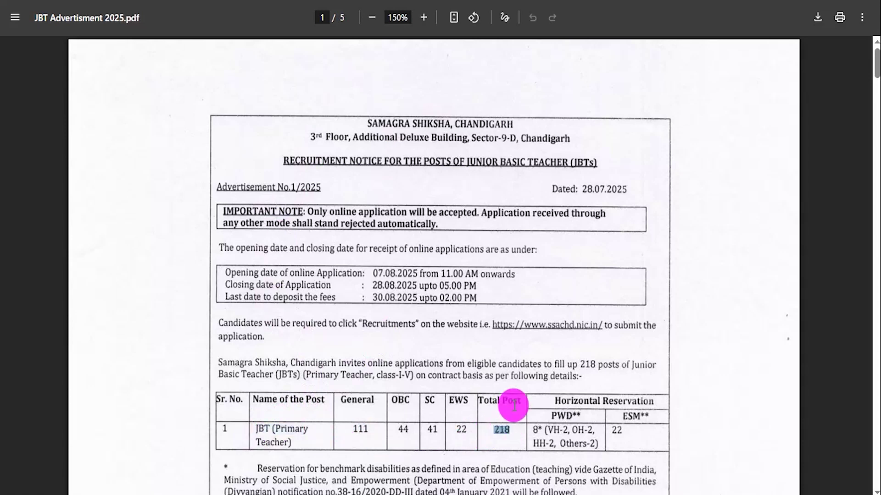
pyautogui.moveTo(373, 274); pyautogui.dragTo(425, 285)
pyautogui.moveTo(373, 298); pyautogui.dragTo(487, 299)
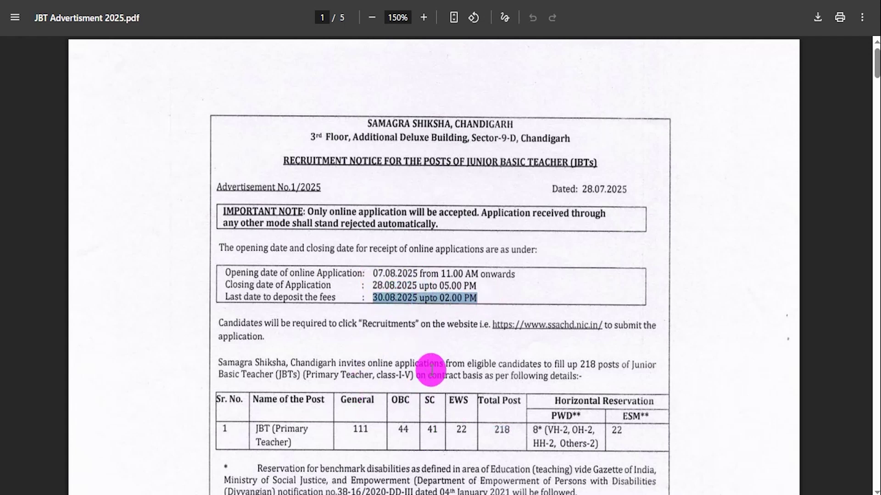
pyautogui.moveTo(433, 365); pyautogui.dragTo(459, 364)
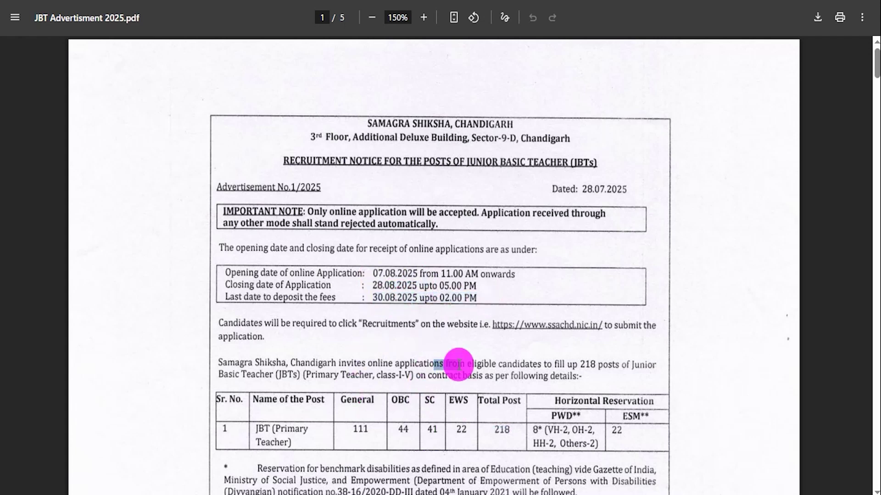
pyautogui.scroll(-6, 459, 365)
pyautogui.scroll(-2, 458, 365)
pyautogui.scroll(9, 458, 365)
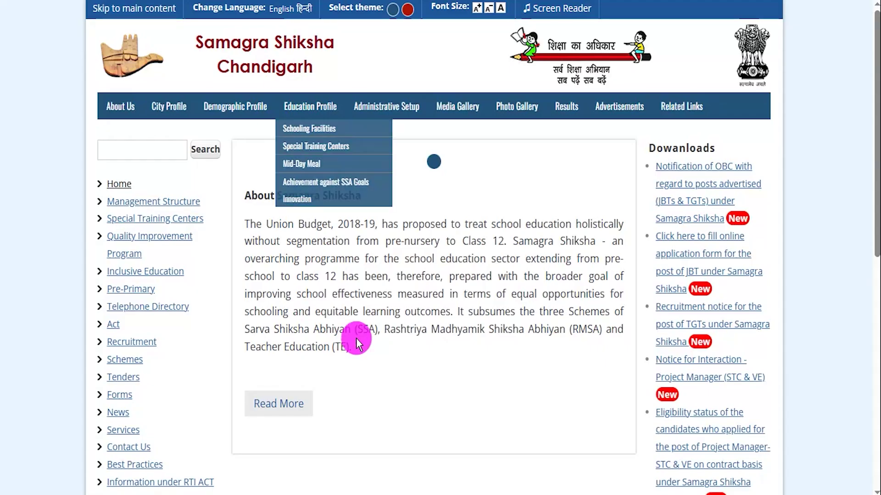
# Step: Look through the Samagra Shiksha Chandigarh home page, including its downloads, department address and quick links
pyautogui.scroll(-2, 501, 299)
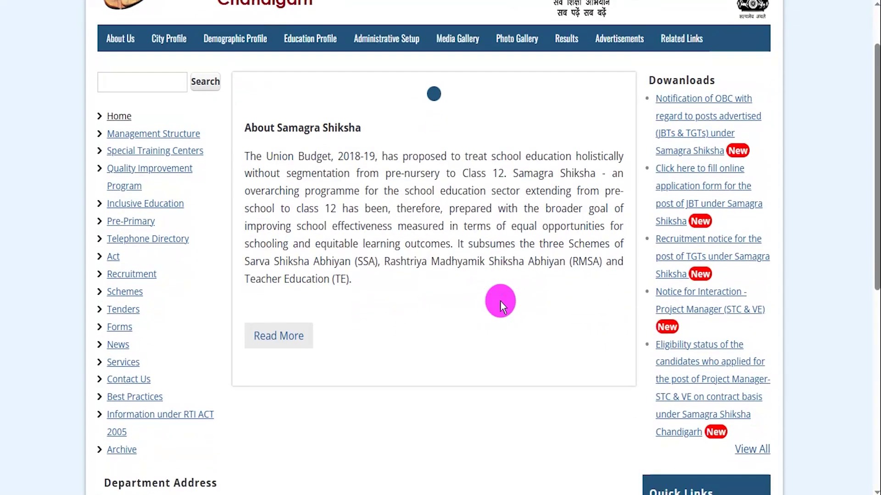
pyautogui.scroll(-3, 499, 301)
pyautogui.scroll(-6, 467, 251)
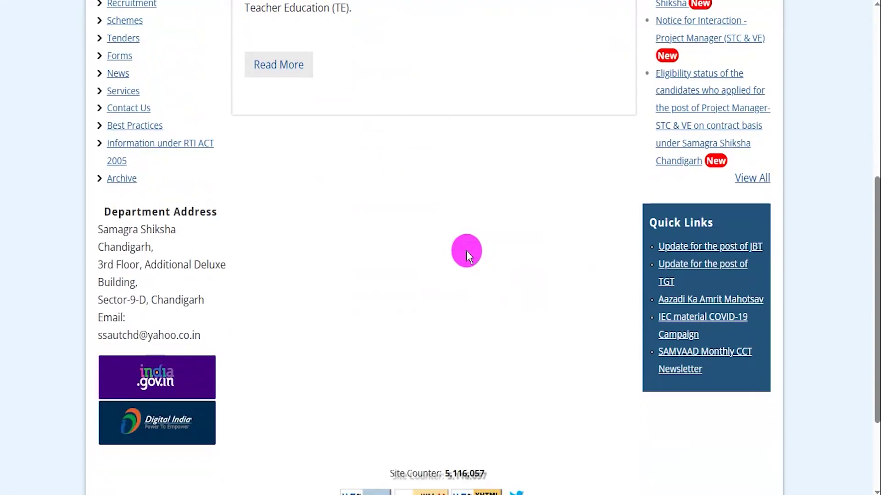
pyautogui.scroll(10, 466, 250)
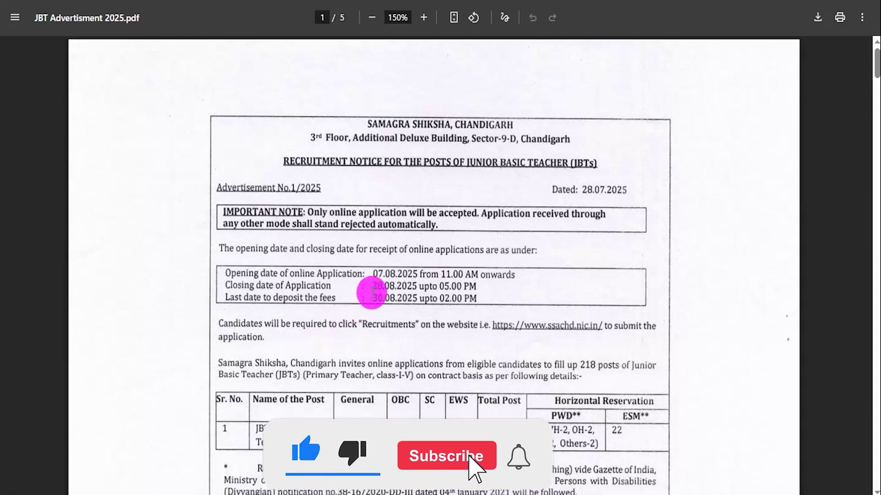
# Step: Read the first page of the JBT advertisement PDF from the application dates down to the numbered instructions
pyautogui.moveTo(374, 273); pyautogui.dragTo(405, 286)
pyautogui.moveTo(398, 324); pyautogui.dragTo(411, 324)
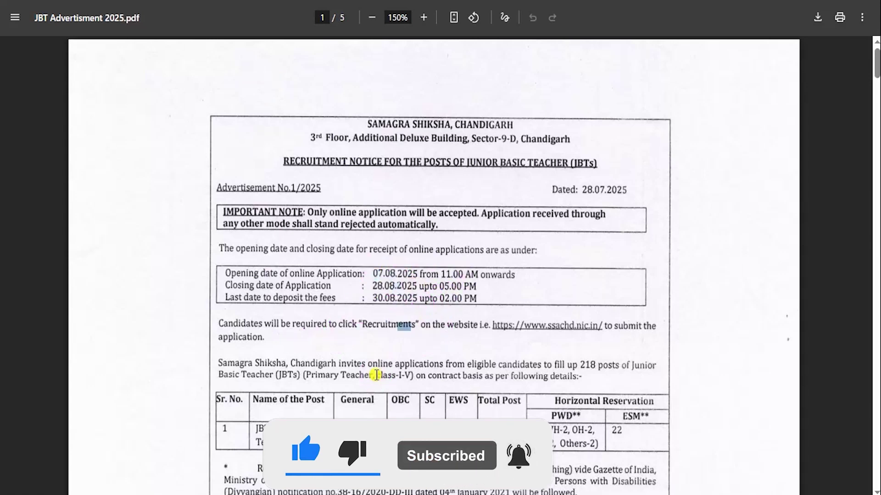
pyautogui.click(448, 370)
pyautogui.scroll(-3, 425, 388)
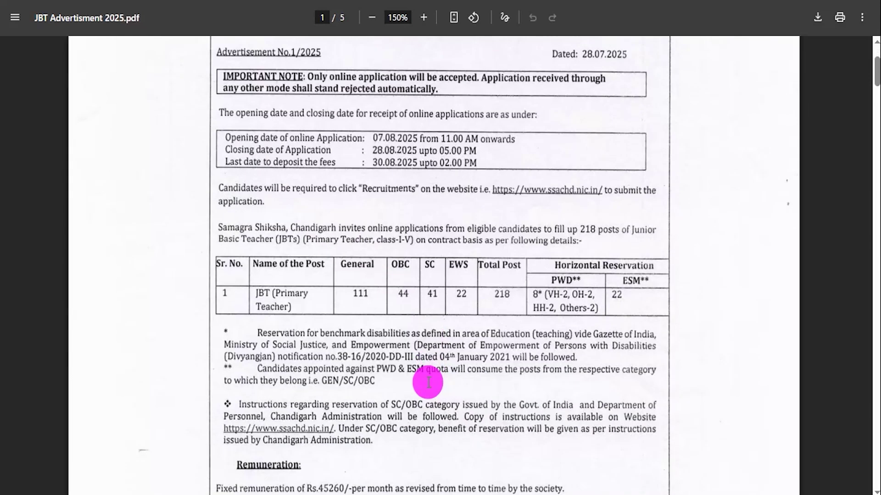
pyautogui.scroll(-4, 427, 382)
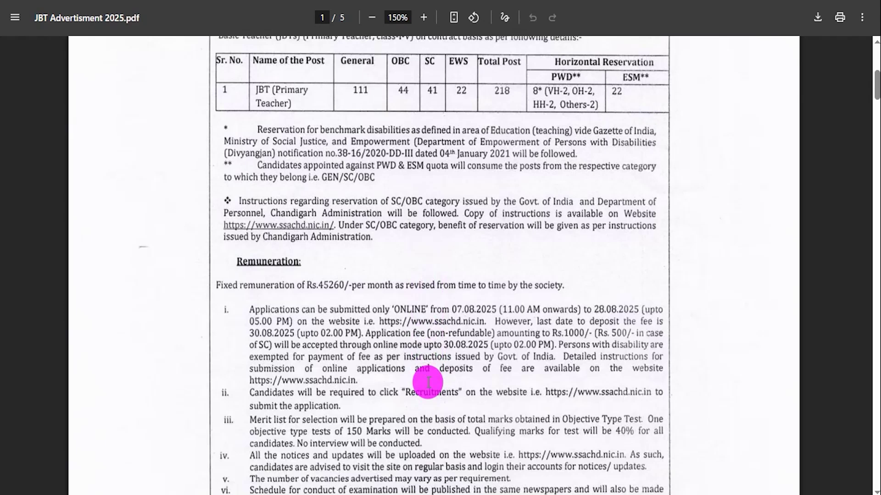
pyautogui.scroll(-8, 428, 382)
pyautogui.scroll(4, 428, 382)
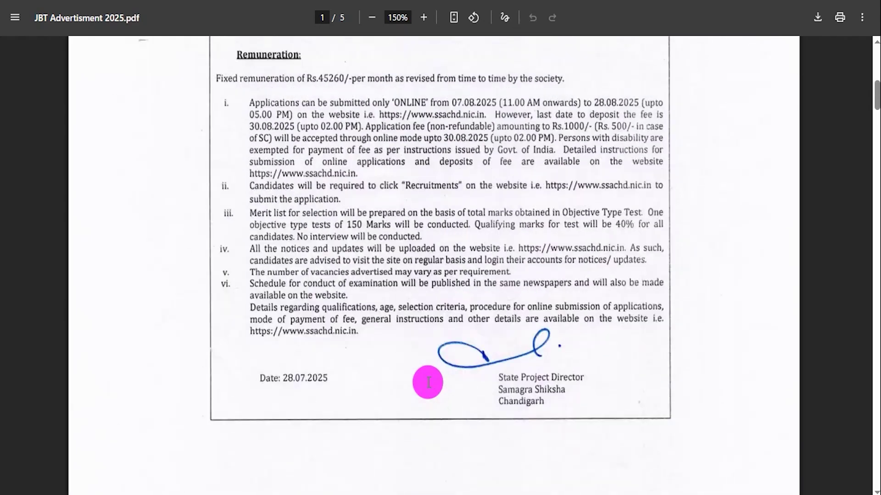
pyautogui.scroll(12, 428, 382)
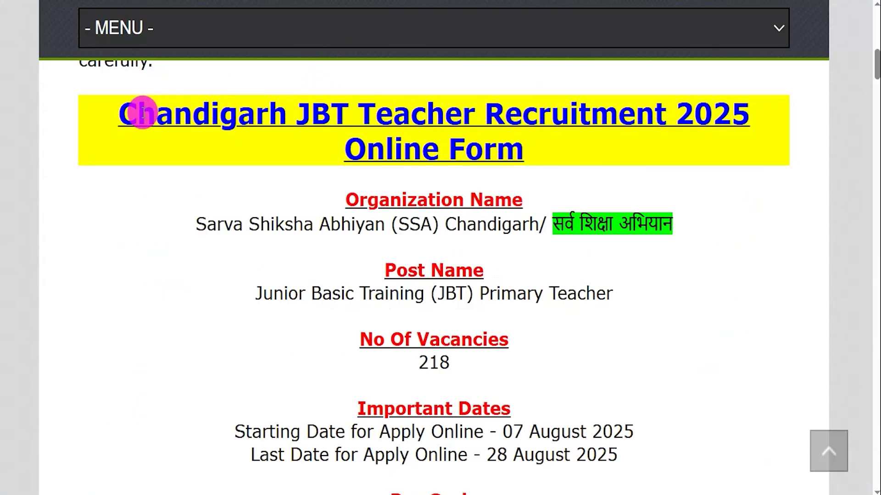
# Step: Review the organization name, post name and number of vacancies on the Chandigarh JBT Teacher Recruitment 2025 page
pyautogui.moveTo(138, 113); pyautogui.dragTo(490, 149)
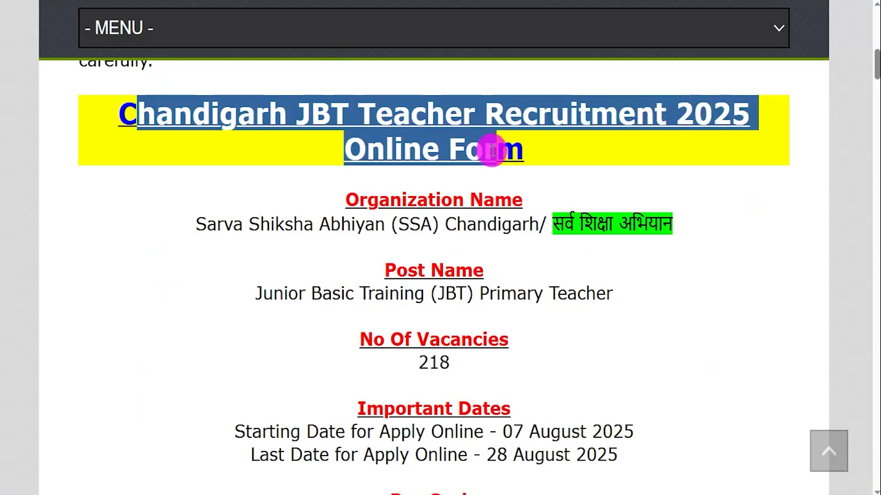
pyautogui.moveTo(492, 151); pyautogui.dragTo(483, 153)
pyautogui.scroll(-1, 484, 153)
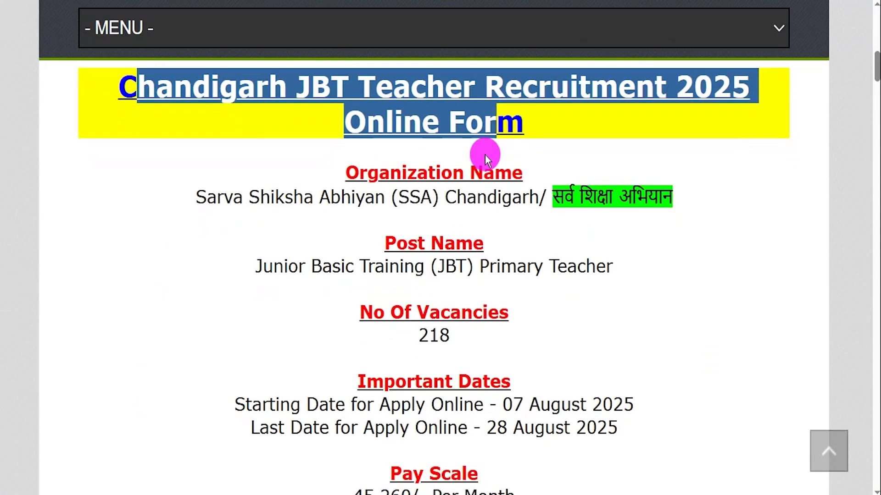
pyautogui.moveTo(224, 171); pyautogui.dragTo(632, 169)
pyautogui.moveTo(262, 239); pyautogui.dragTo(595, 242)
pyautogui.moveTo(423, 309); pyautogui.dragTo(434, 310)
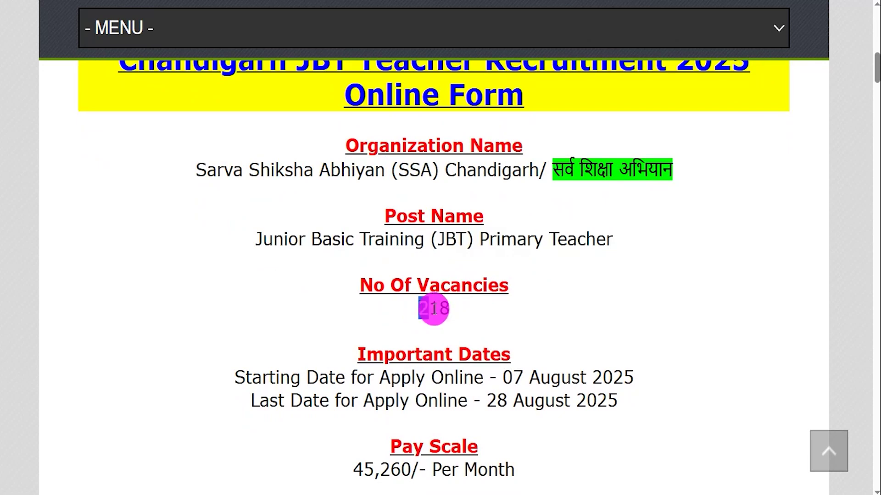
pyautogui.scroll(-1, 443, 300)
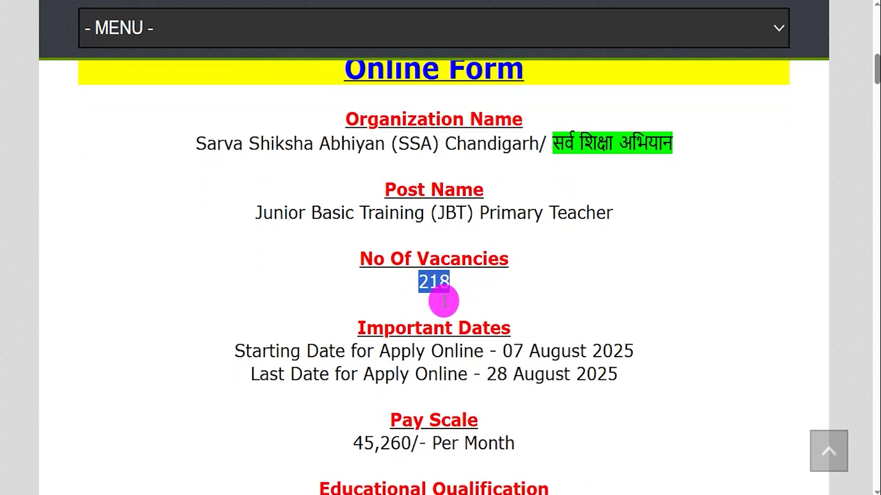
# Step: Check the starting and last dates for applying online and the pay scale on the recruitment page
pyautogui.moveTo(504, 350); pyautogui.dragTo(634, 351)
pyautogui.moveTo(486, 374); pyautogui.dragTo(608, 373)
pyautogui.scroll(-1, 620, 372)
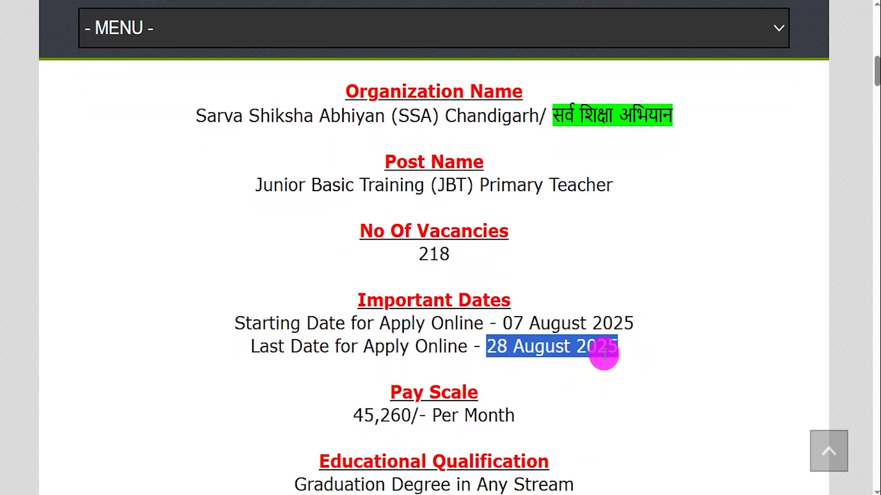
pyautogui.scroll(-2, 604, 353)
pyautogui.scroll(-3, 604, 353)
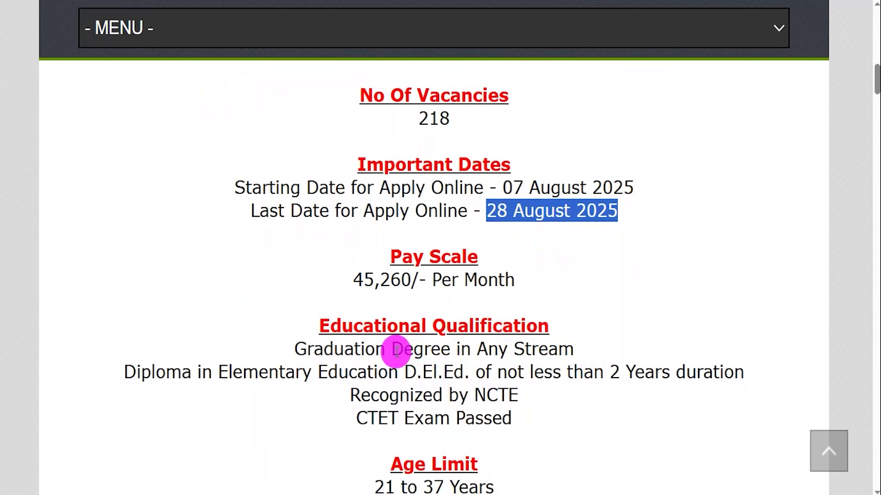
# Step: Examine the educational qualification requirements, including D.El.Ed. and CTET, and the age limit for the post
pyautogui.moveTo(404, 371); pyautogui.dragTo(450, 372)
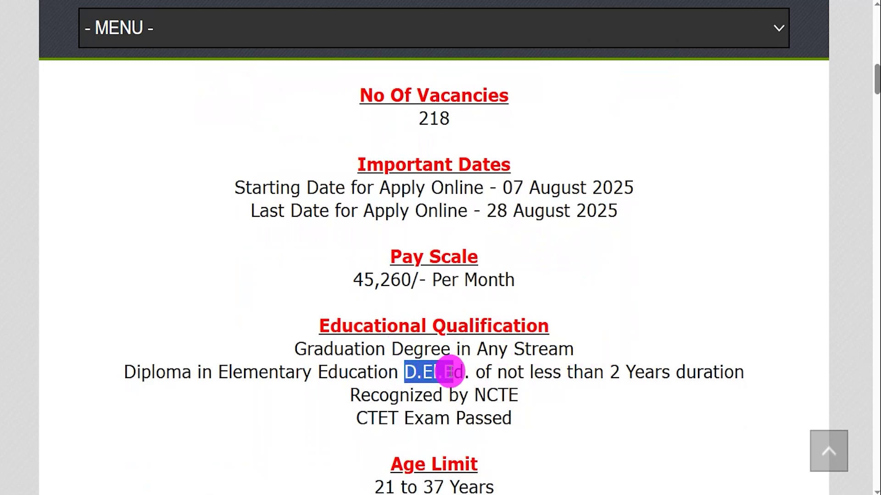
pyautogui.scroll(-3, 466, 373)
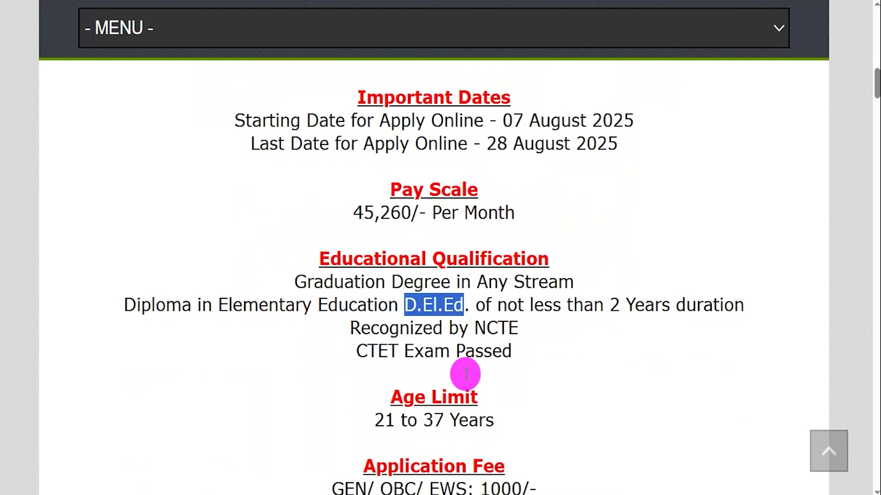
pyautogui.moveTo(369, 284); pyautogui.dragTo(477, 283)
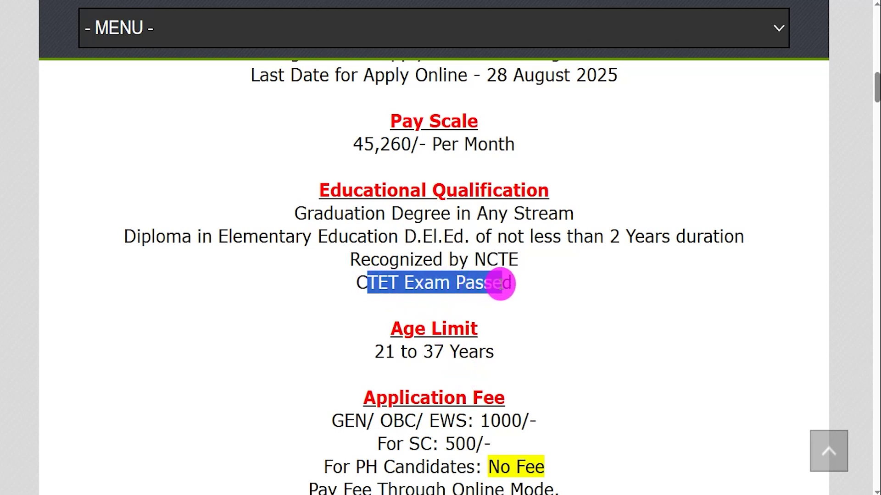
pyautogui.moveTo(374, 352); pyautogui.dragTo(498, 351)
# Step: Review the application fee for each candidate category and the fee payment mode
pyautogui.scroll(-2, 495, 347)
pyautogui.moveTo(357, 338); pyautogui.dragTo(537, 340)
pyautogui.moveTo(409, 362); pyautogui.dragTo(455, 363)
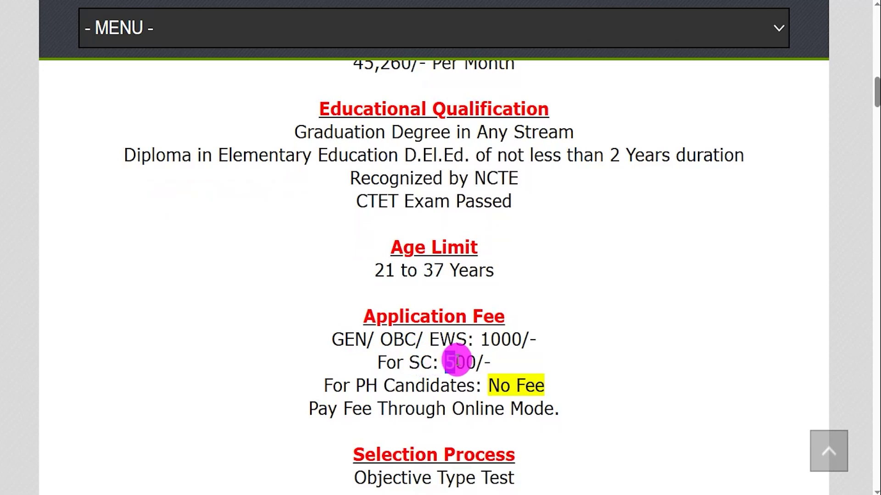
pyautogui.moveTo(366, 385); pyautogui.dragTo(377, 385)
pyautogui.moveTo(487, 386); pyautogui.dragTo(542, 384)
pyautogui.moveTo(378, 409); pyautogui.dragTo(435, 408)
# Step: Check the selection process, apply mode and job location on the recruitment page
pyautogui.scroll(-1, 435, 407)
pyautogui.scroll(-3, 435, 407)
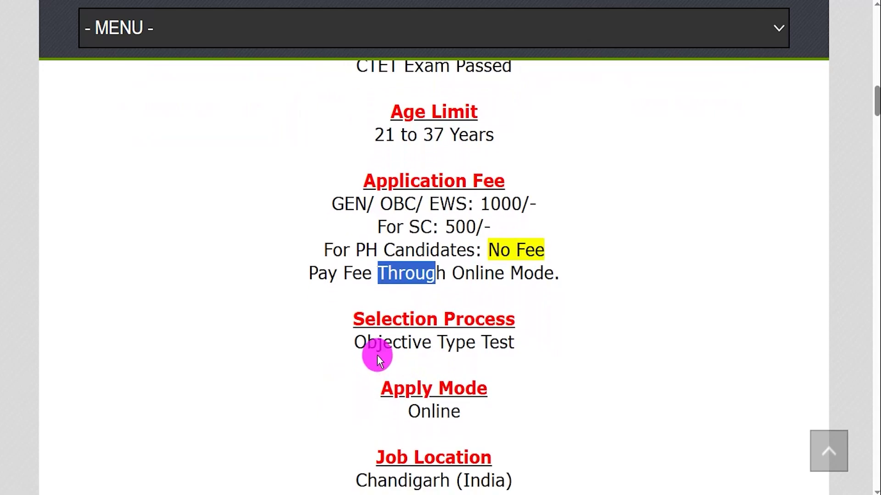
pyautogui.moveTo(371, 343); pyautogui.dragTo(496, 343)
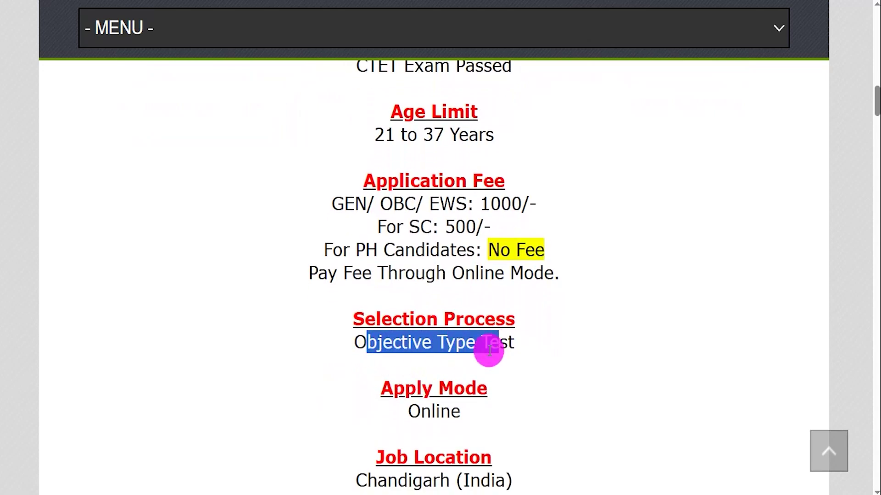
pyautogui.scroll(-2, 417, 374)
pyautogui.moveTo(412, 357); pyautogui.dragTo(445, 356)
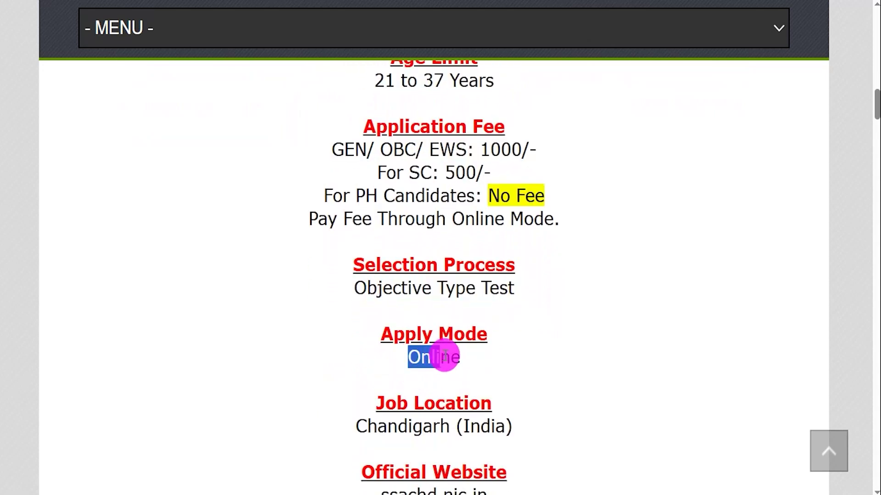
pyautogui.scroll(-2, 444, 357)
pyautogui.moveTo(397, 372); pyautogui.dragTo(506, 372)
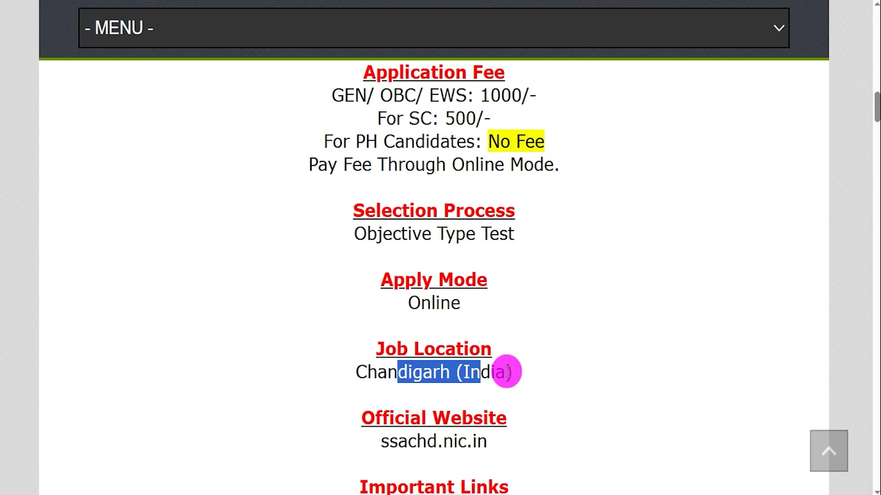
# Step: Open the Official Notification Pdf from the Important Links section of the recruitment page
pyautogui.scroll(-4, 506, 372)
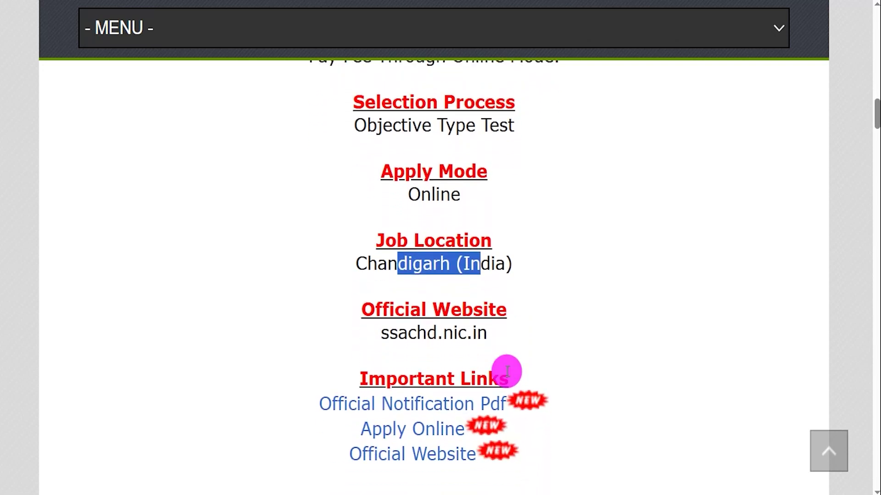
pyautogui.moveTo(369, 376); pyautogui.dragTo(499, 373)
pyautogui.moveTo(280, 408); pyautogui.dragTo(495, 403)
pyautogui.click(495, 404)
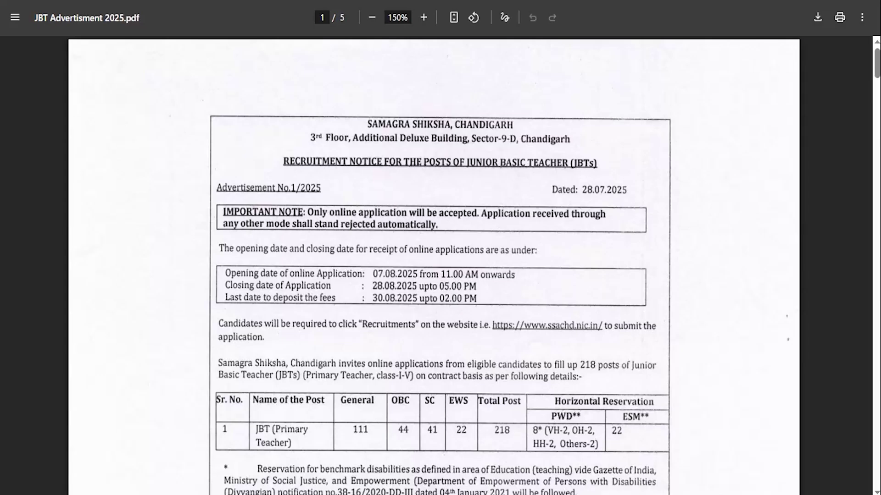
# Step: Review the opening and closing dates and the category-wise JBT vacancies in the official notification
pyautogui.moveTo(364, 273); pyautogui.dragTo(423, 249)
pyautogui.click(402, 289)
pyautogui.click(435, 288)
pyautogui.scroll(-3, 427, 272)
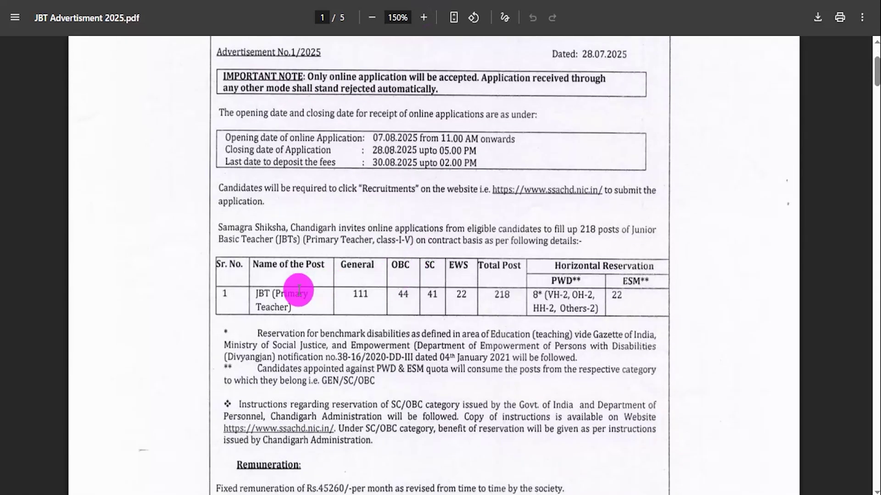
pyautogui.moveTo(255, 293); pyautogui.dragTo(281, 294)
pyautogui.moveTo(505, 299); pyautogui.dragTo(501, 294)
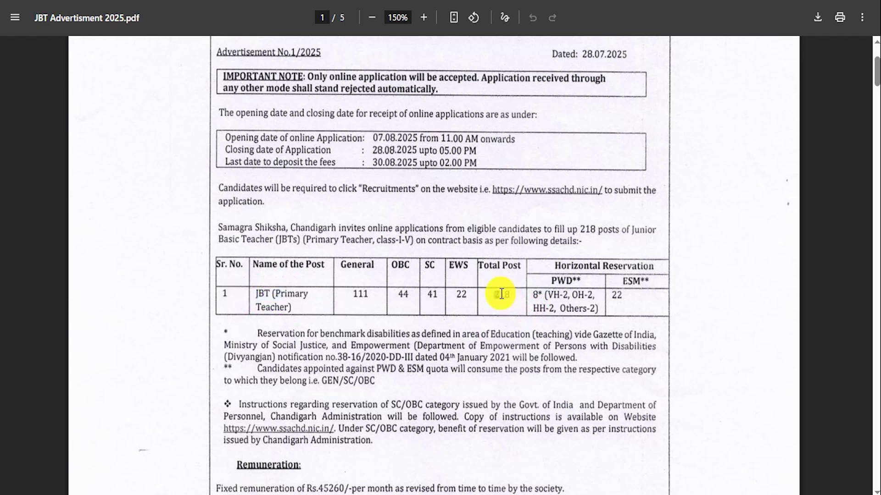
pyautogui.moveTo(345, 288); pyautogui.dragTo(443, 295)
# Step: Read the notification's reservation instructions, remuneration, application fee and numbered application rules
pyautogui.scroll(-2, 424, 320)
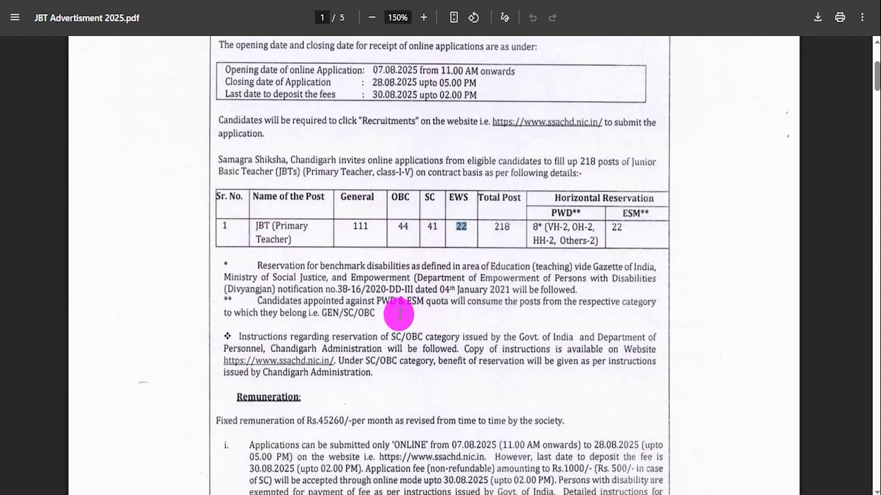
pyautogui.moveTo(410, 337); pyautogui.dragTo(457, 341)
pyautogui.scroll(-2, 457, 342)
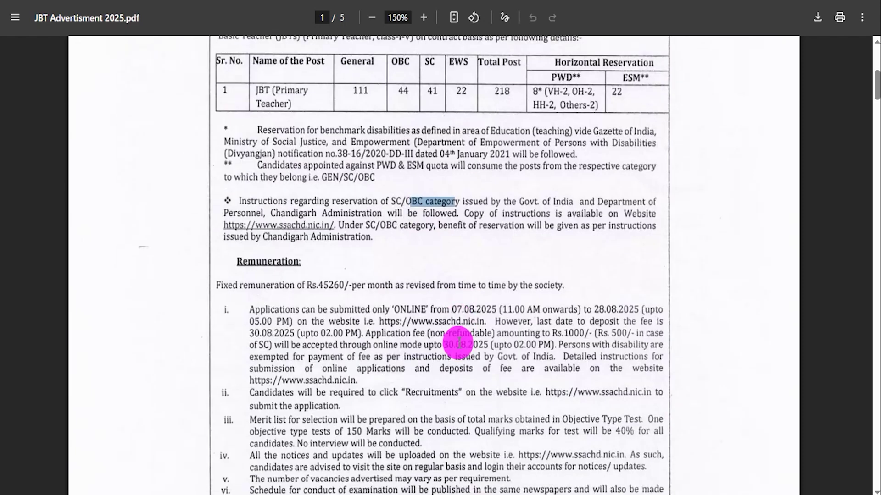
pyautogui.moveTo(399, 327); pyautogui.dragTo(444, 329)
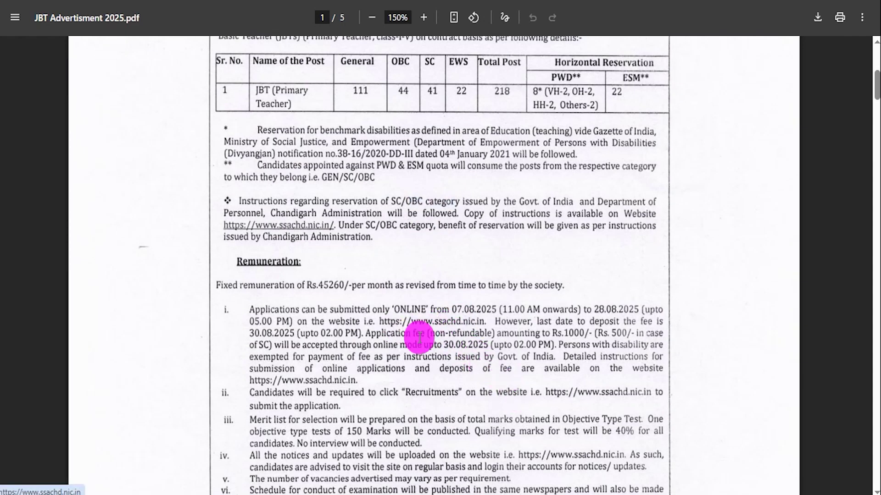
pyautogui.scroll(-1, 406, 345)
pyautogui.scroll(-2, 406, 345)
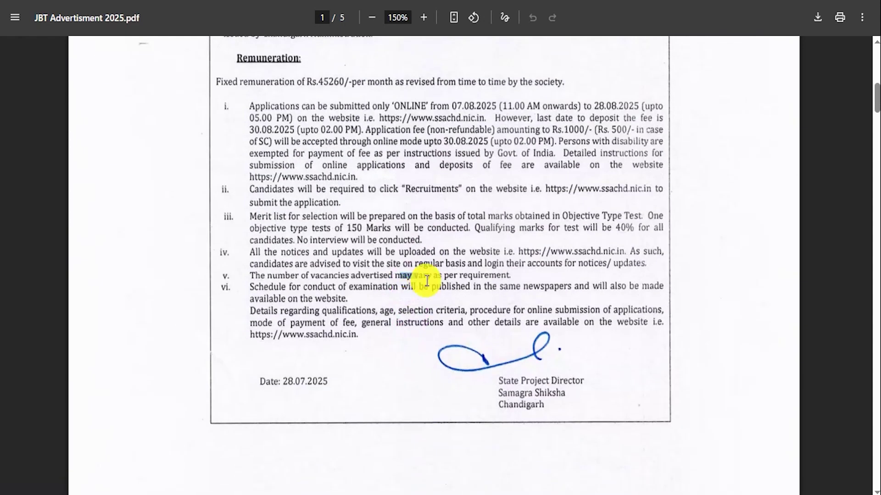
# Step: Review the recruitment notice's application dates, category-wise vacancy table and reservation notes on the second page of the notification
pyautogui.moveTo(395, 387); pyautogui.dragTo(457, 402)
pyautogui.scroll(-4, 438, 404)
pyautogui.scroll(-10, 442, 295)
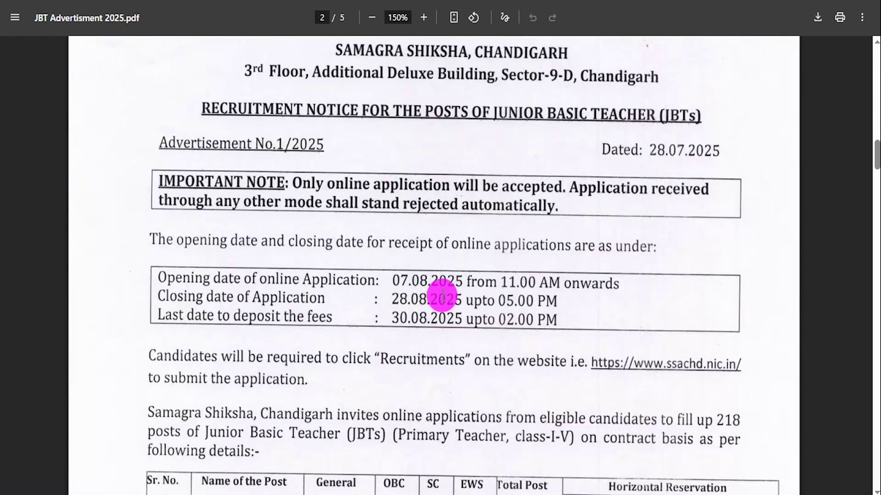
pyautogui.moveTo(442, 295)
pyautogui.mouseDown()
pyautogui.moveTo(477, 294)
pyautogui.moveTo(454, 296)
pyautogui.mouseUp()
pyautogui.scroll(-3, 448, 298)
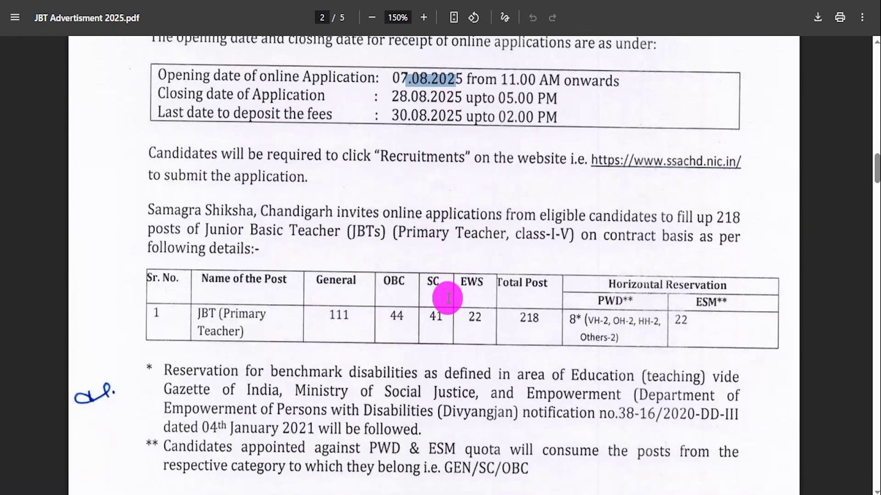
pyautogui.moveTo(223, 313); pyautogui.dragTo(295, 324)
pyautogui.scroll(-3, 338, 373)
pyautogui.click(387, 293)
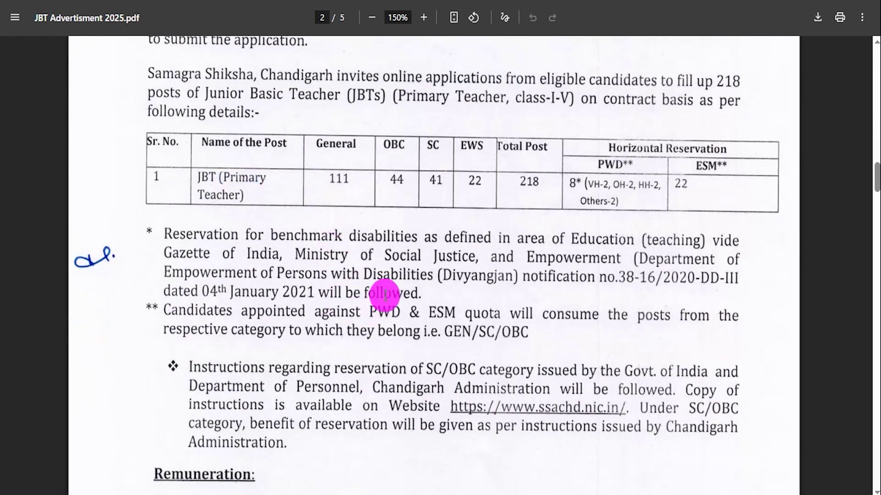
pyautogui.scroll(-2, 384, 294)
pyautogui.scroll(15, 385, 294)
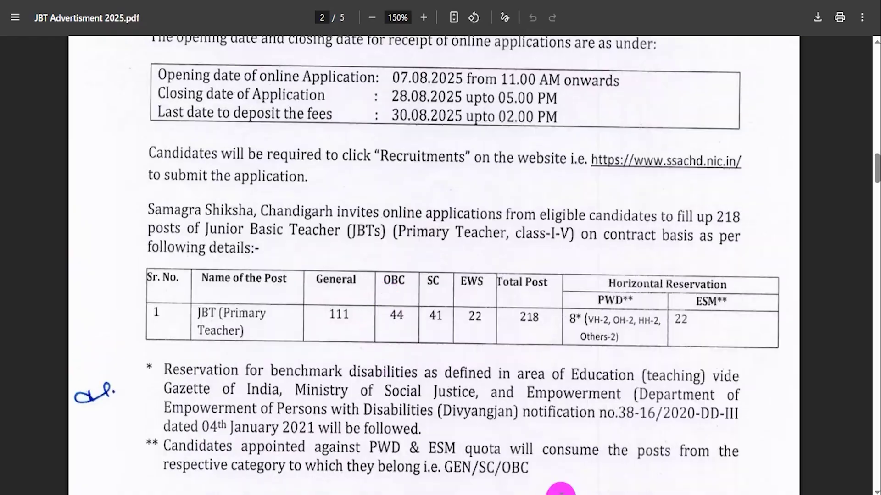
# Step: Close the notification PDF and open the Apply Online link from the recruitment page's Important Links
pyautogui.hotkey('ctrl', 'w')
pyautogui.moveTo(350, 424); pyautogui.dragTo(462, 436)
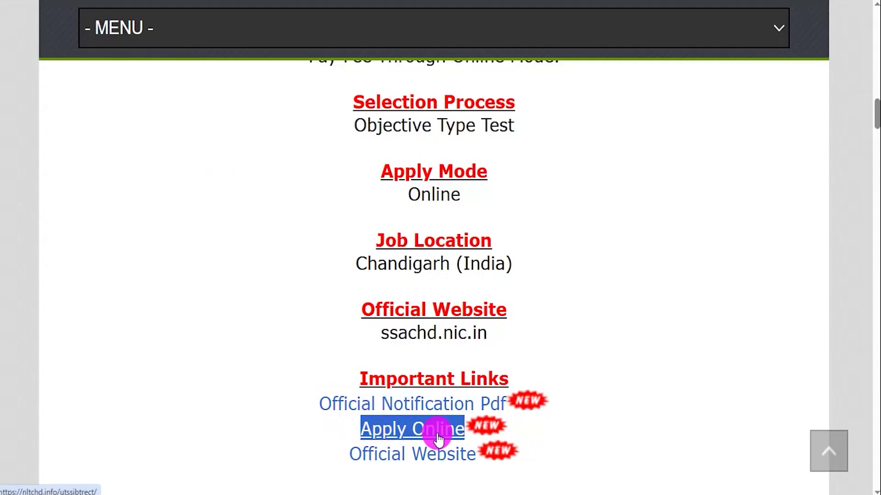
pyautogui.click(412, 433)
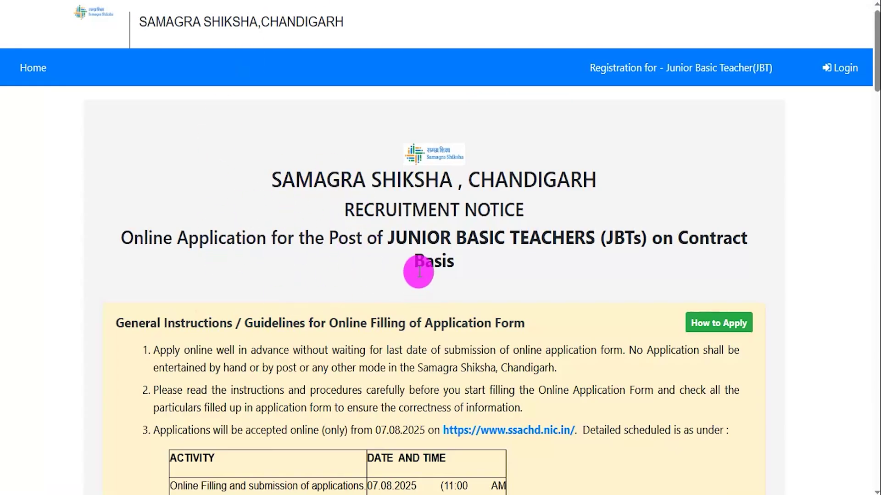
# Step: Read the portal's guidelines for online filling, application fees, notes and general instructions down to the registration and login options
pyautogui.scroll(-4, 417, 271)
pyautogui.scroll(-7, 419, 274)
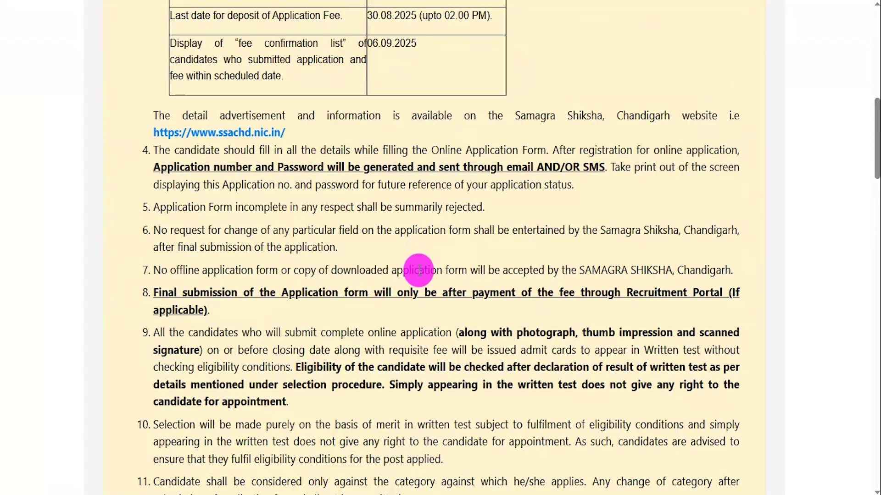
pyautogui.scroll(-18, 419, 271)
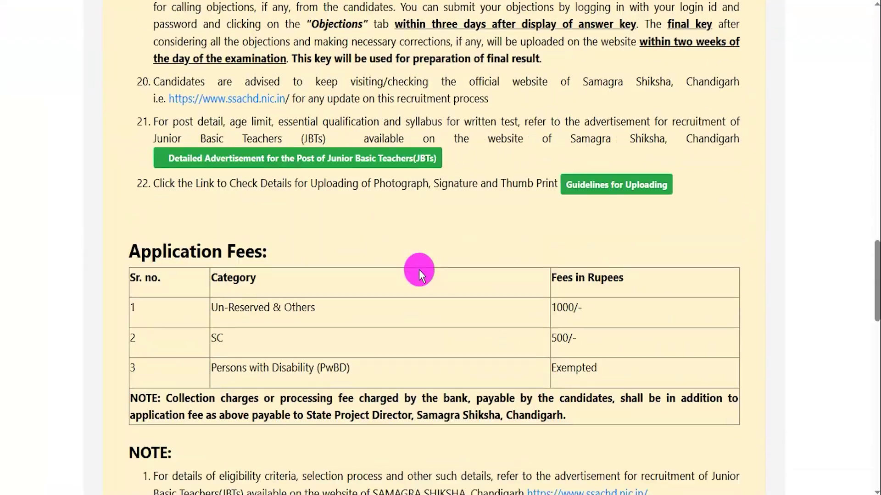
pyautogui.scroll(-4, 419, 270)
pyautogui.scroll(-8, 419, 269)
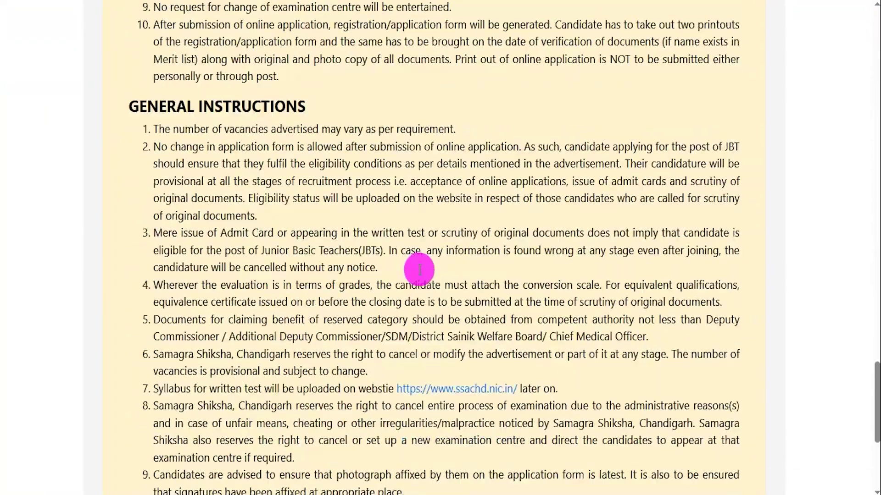
pyautogui.scroll(-6, 419, 270)
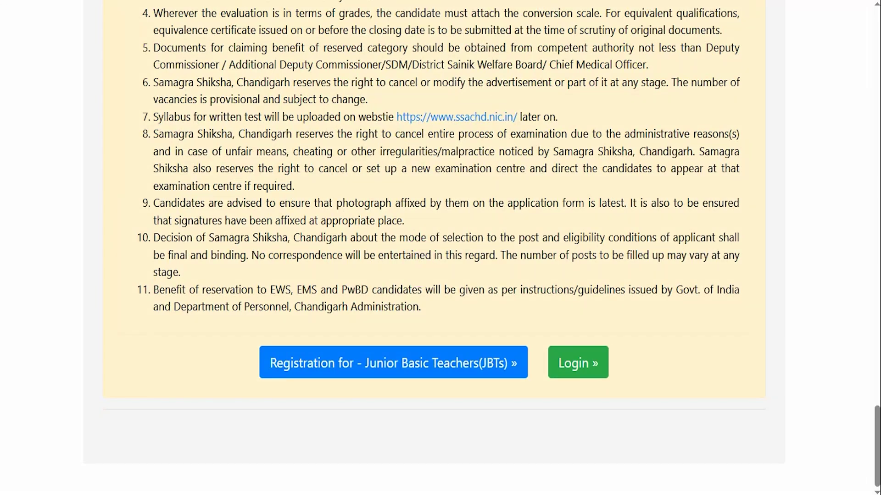
pyautogui.moveTo(782, 290); pyautogui.dragTo(626, 355)
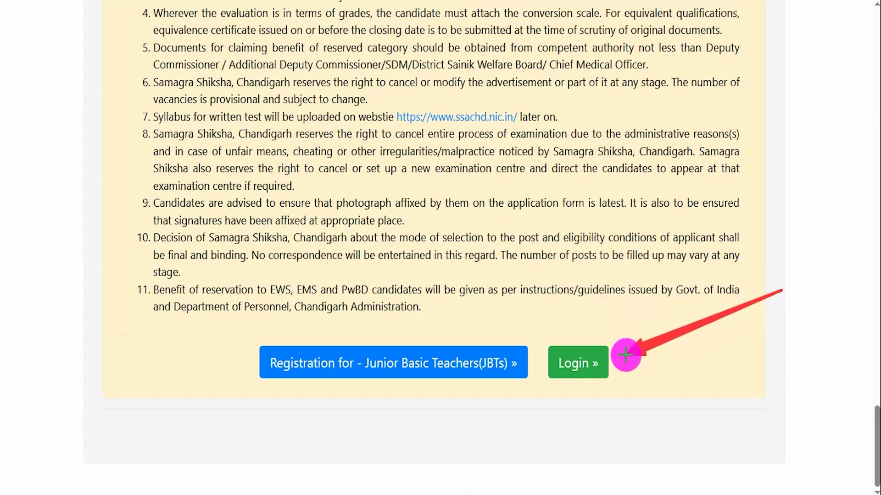
pyautogui.press('Escape')
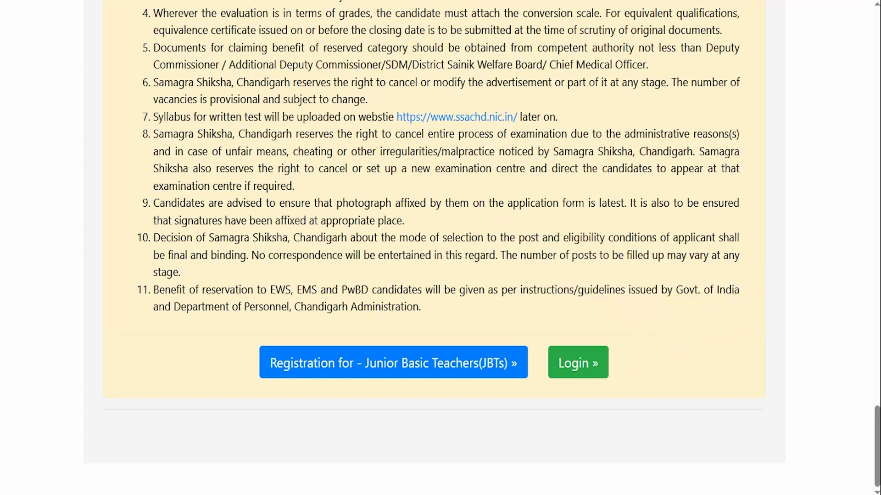
# Step: Open the Candidate Login page, check its application number and password fields, and return to the instructions page
pyautogui.click(570, 365)
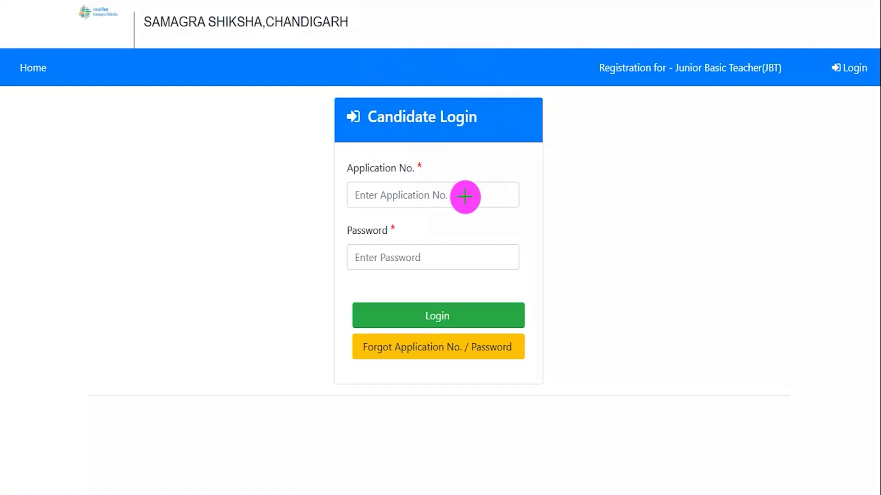
pyautogui.moveTo(464, 196); pyautogui.dragTo(492, 168)
pyautogui.moveTo(458, 254); pyautogui.dragTo(493, 225)
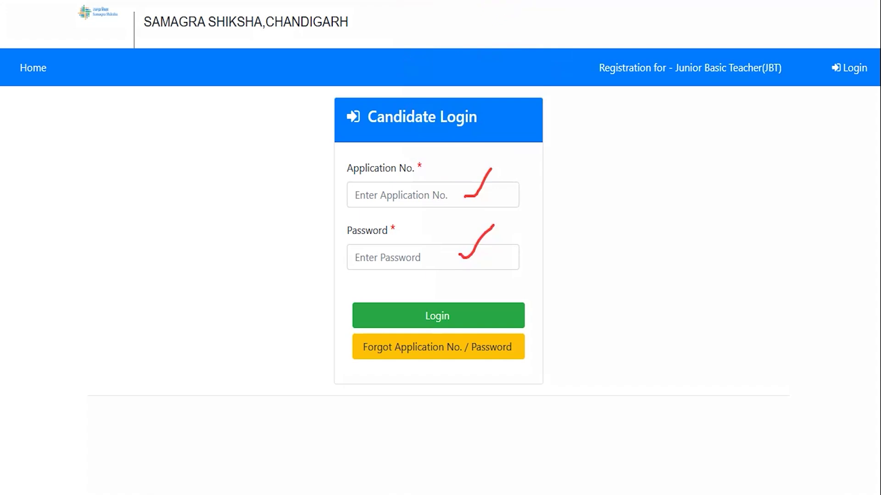
pyautogui.moveTo(728, 227); pyautogui.dragTo(532, 304)
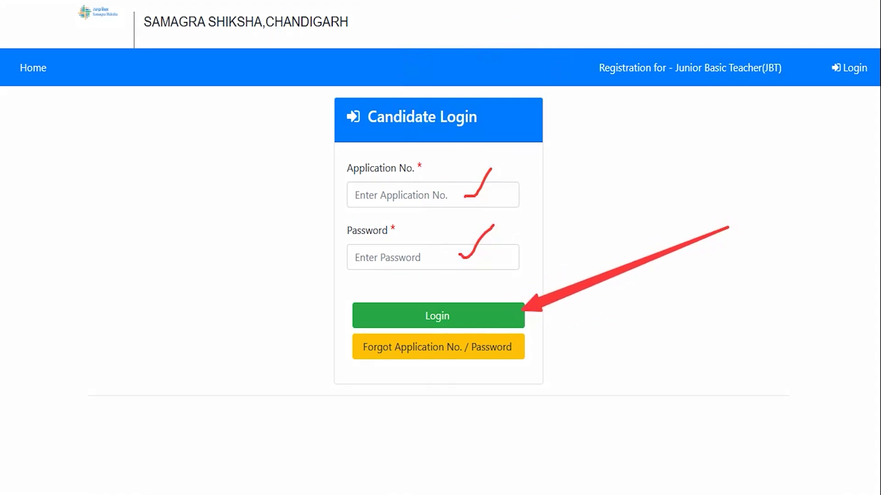
pyautogui.press('Escape')
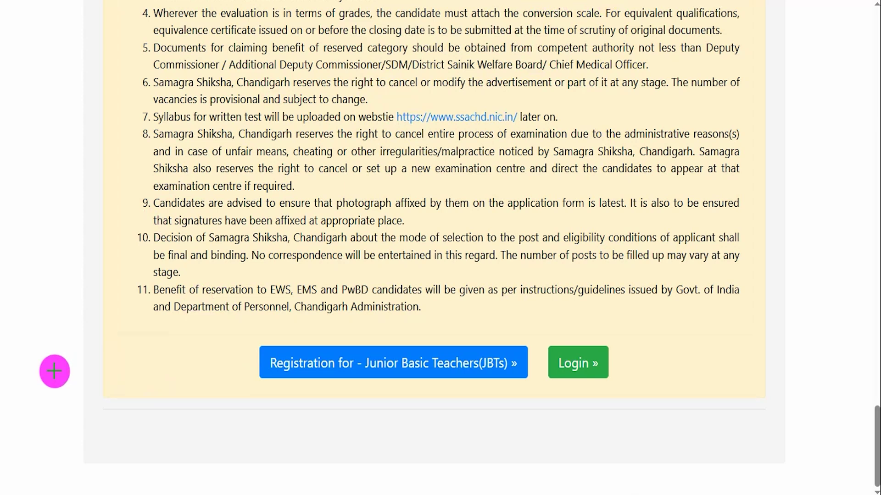
# Step: Open the Junior Basic Teachers (JBTs) registration form and set the post applied for to JBT(PRIMARY TEACHER)
pyautogui.moveTo(48, 373); pyautogui.dragTo(248, 371)
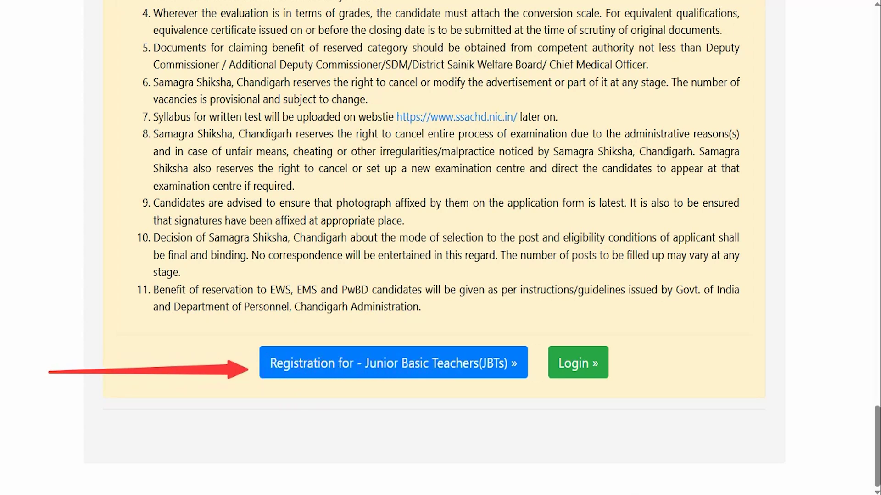
pyautogui.click(366, 360)
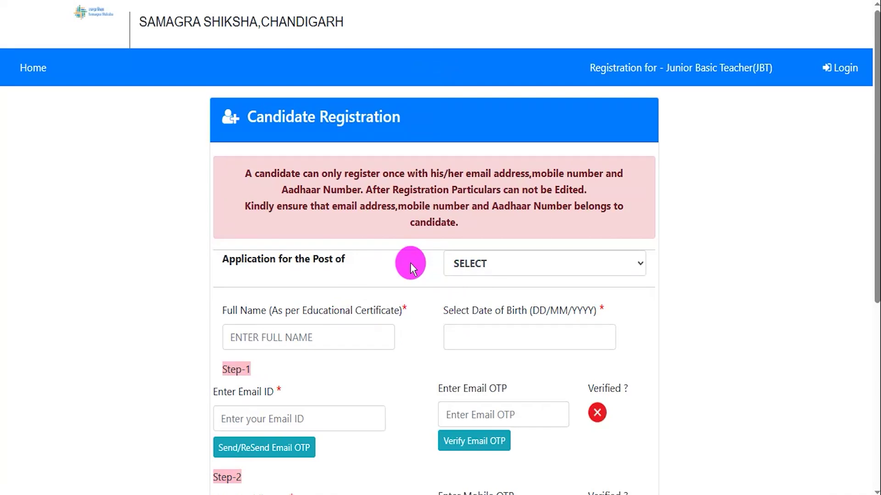
pyautogui.scroll(-3, 409, 263)
pyautogui.click(484, 129)
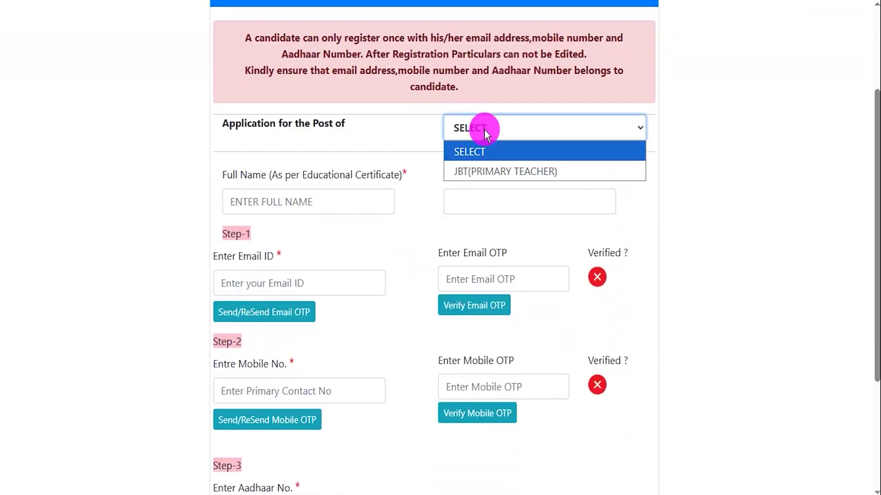
pyautogui.click(491, 174)
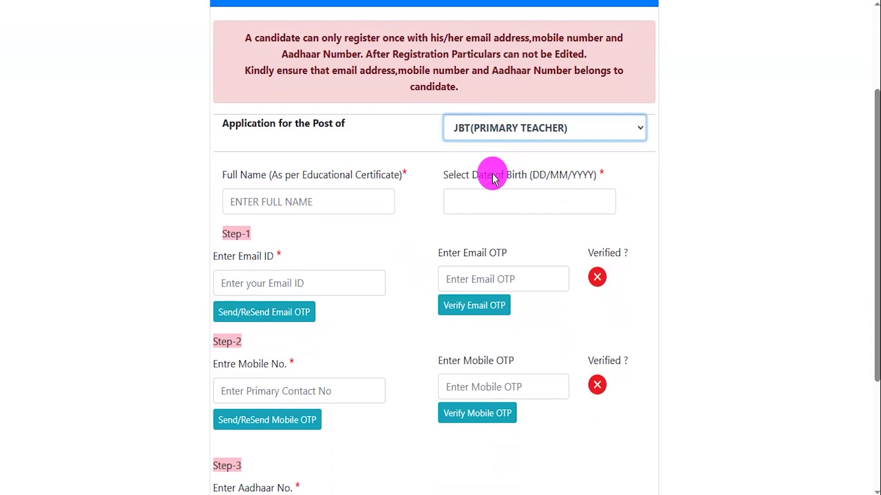
# Step: Examine the full name and date of birth fields and the Step-1 email OTP verification on the registration form
pyautogui.moveTo(233, 177); pyautogui.dragTo(282, 175)
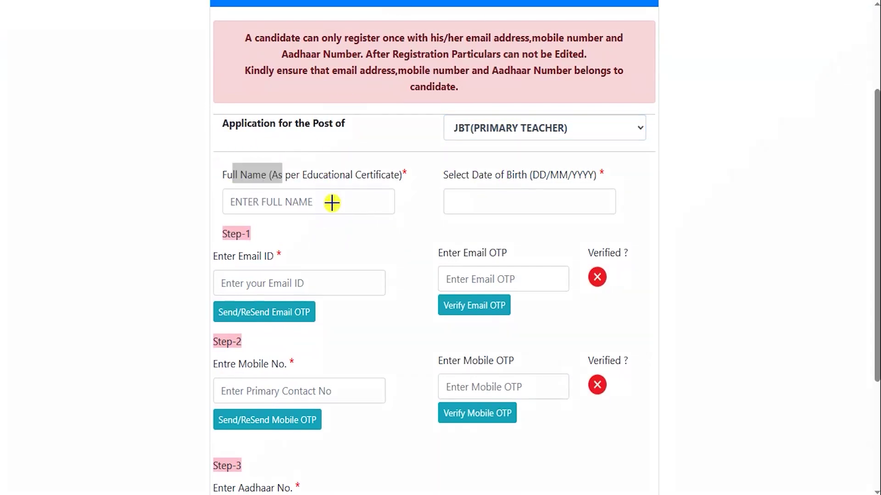
pyautogui.moveTo(332, 203); pyautogui.dragTo(367, 173)
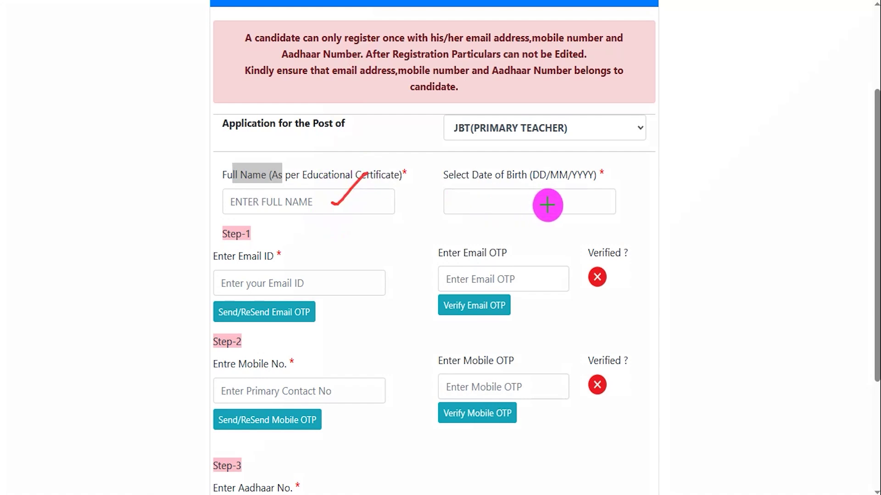
pyautogui.click(494, 190)
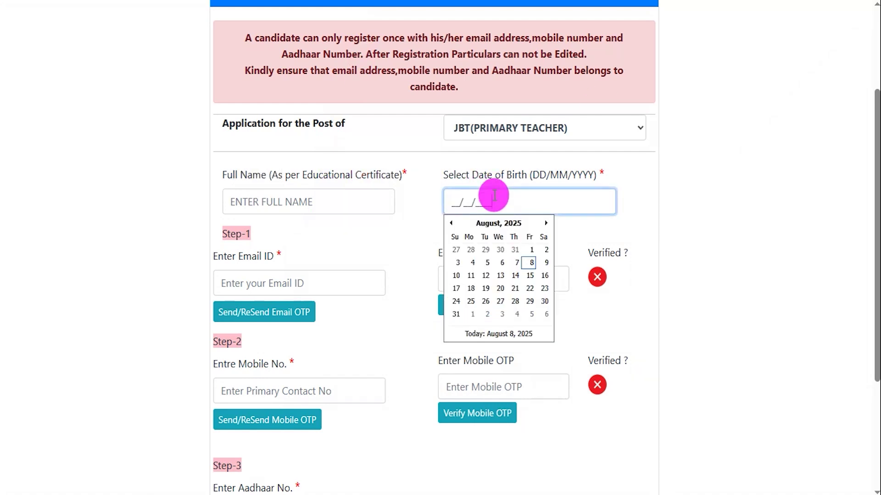
pyautogui.click(704, 227)
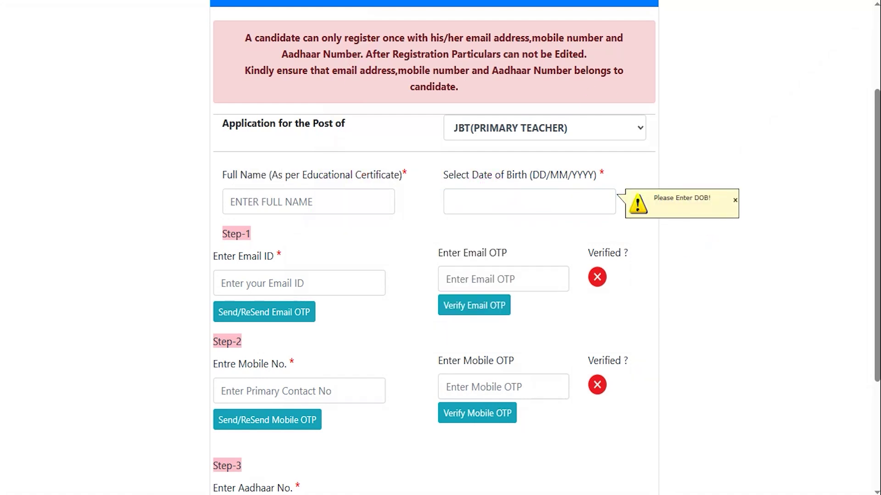
pyautogui.moveTo(223, 259); pyautogui.dragTo(262, 259)
pyautogui.click(266, 288)
pyautogui.click(461, 10)
pyautogui.moveTo(221, 284); pyautogui.dragTo(222, 284)
pyautogui.moveTo(118, 312); pyautogui.dragTo(202, 312)
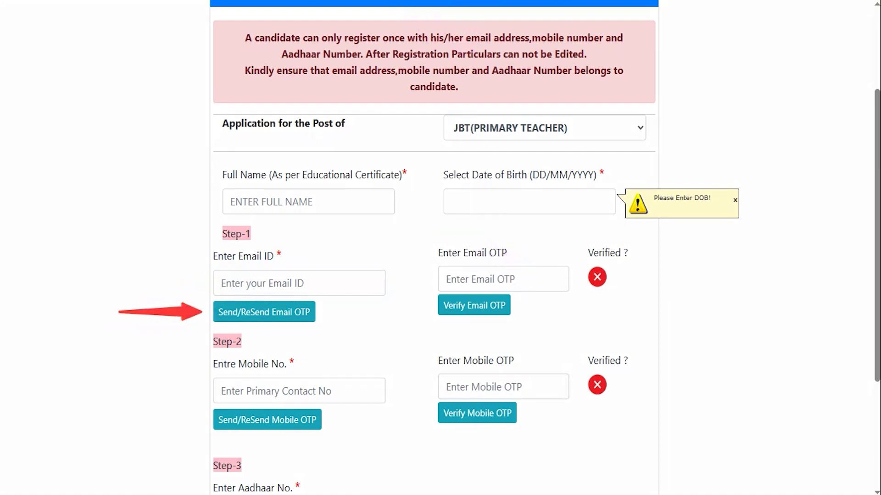
pyautogui.moveTo(540, 277); pyautogui.dragTo(561, 243)
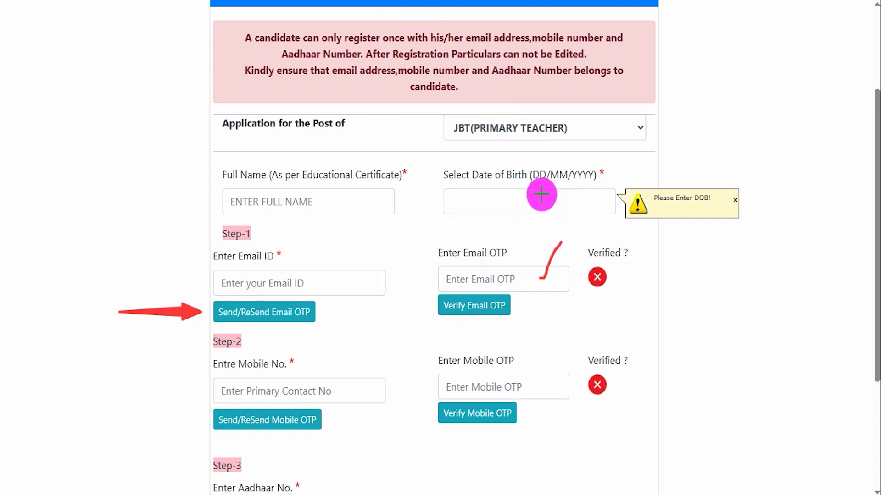
pyautogui.moveTo(506, 311); pyautogui.dragTo(527, 296)
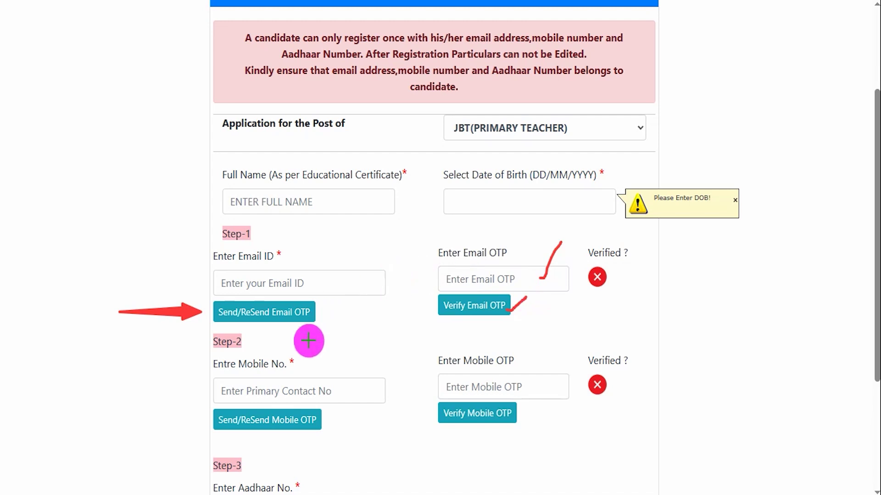
# Step: Examine the Step-2 mobile number field and its OTP sending and verification options
pyautogui.moveTo(348, 388); pyautogui.dragTo(375, 358)
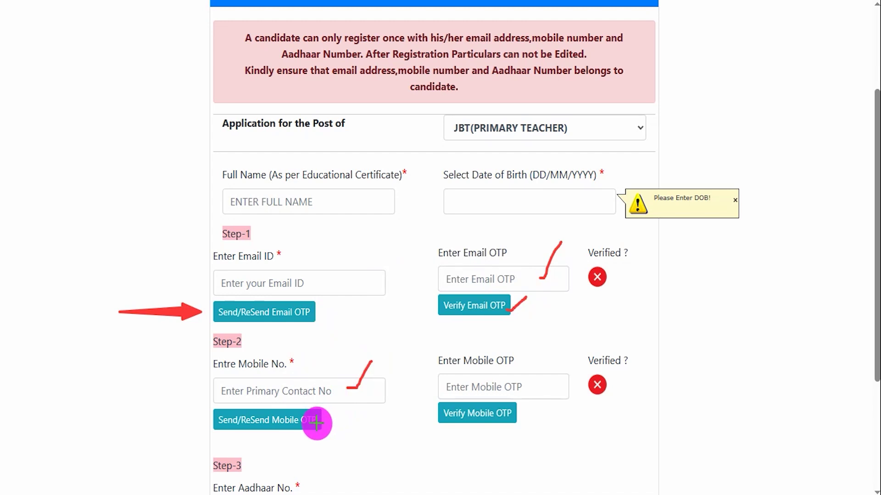
pyautogui.moveTo(317, 423); pyautogui.dragTo(345, 413)
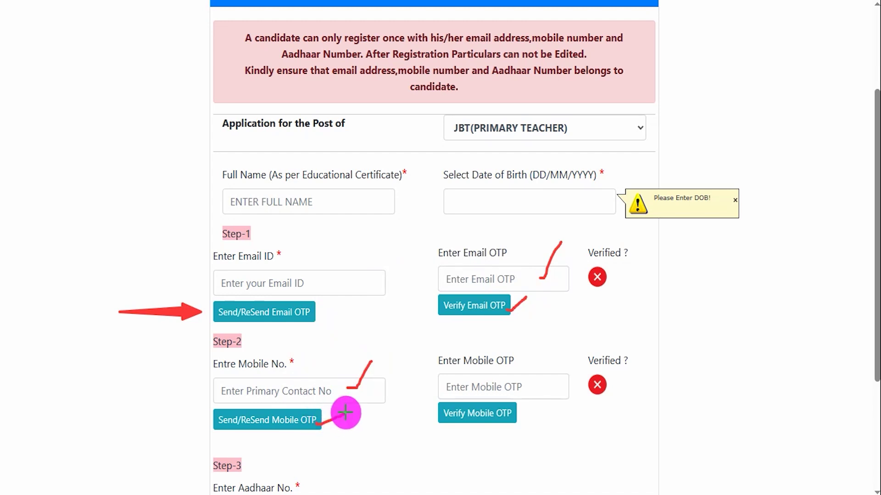
pyautogui.moveTo(522, 386); pyautogui.dragTo(551, 345)
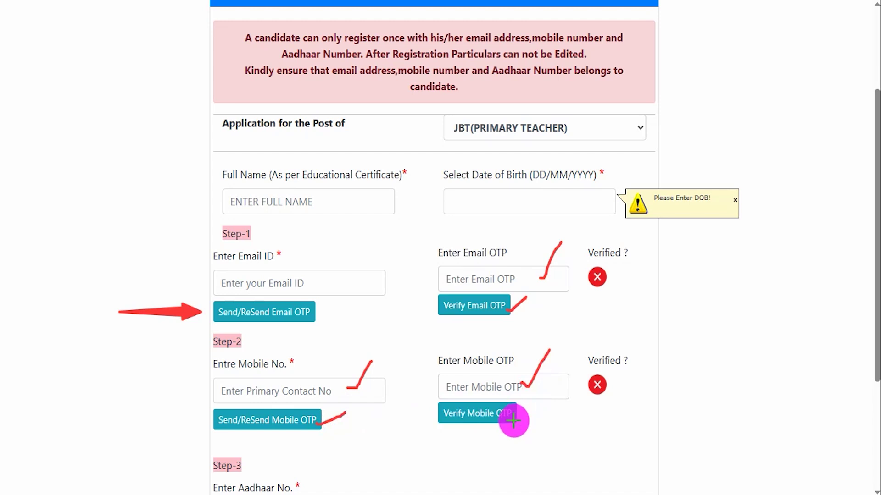
pyautogui.moveTo(511, 419); pyautogui.dragTo(551, 394)
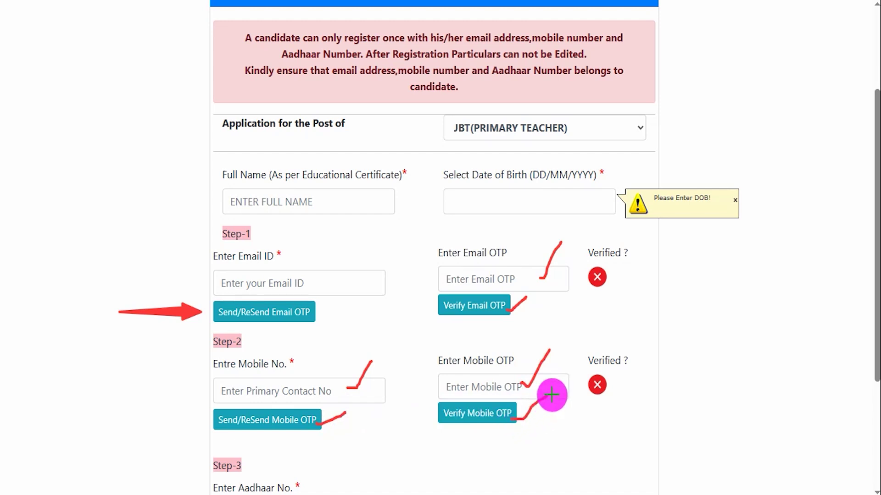
pyautogui.press('Escape')
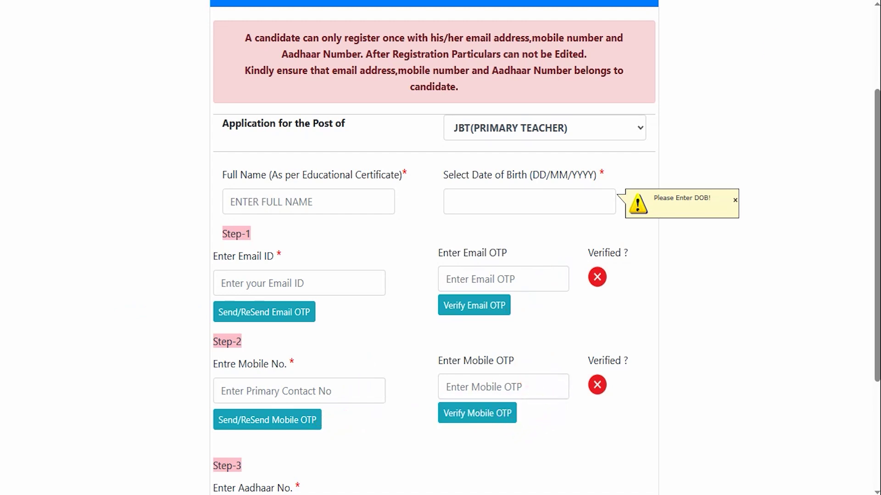
# Step: Check the Step-3 Aadhaar number field and submit the candidate registration
pyautogui.scroll(-4, 390, 321)
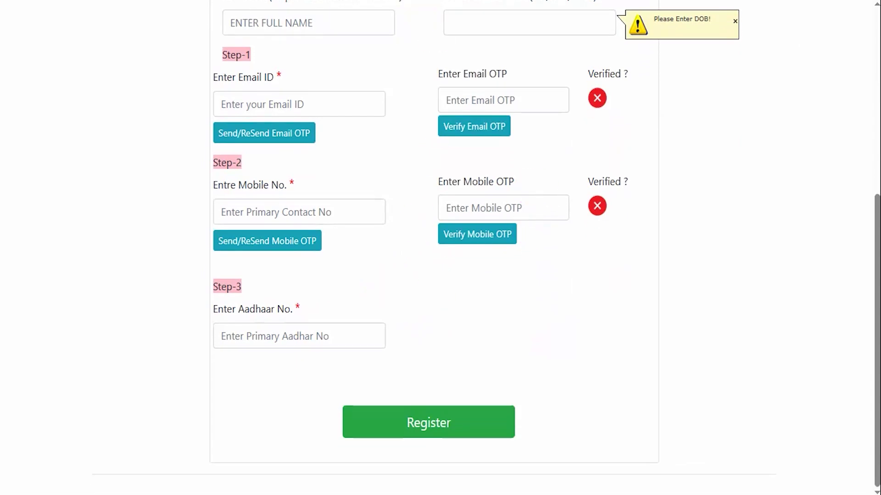
pyautogui.moveTo(336, 328); pyautogui.dragTo(372, 296)
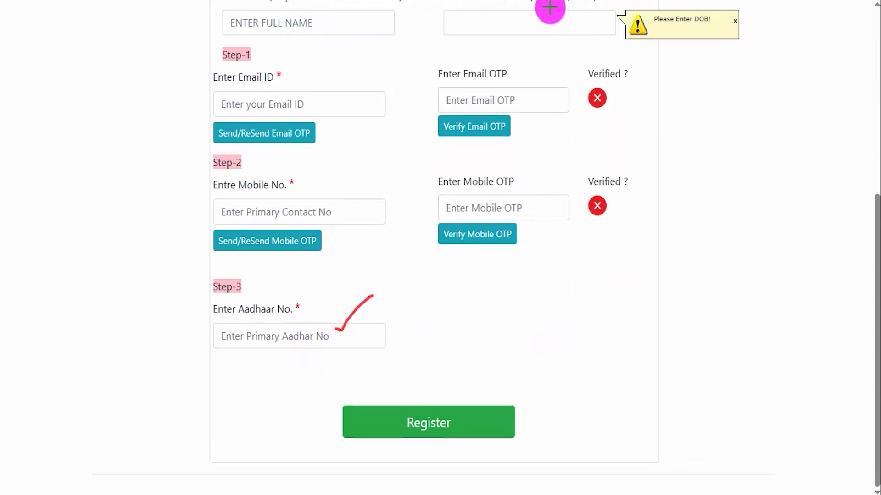
pyautogui.moveTo(753, 292); pyautogui.dragTo(522, 412)
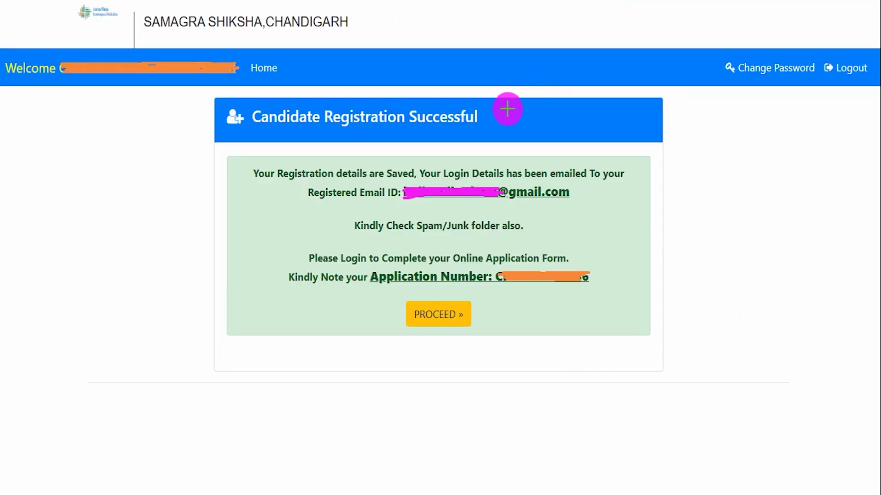
# Step: Check the registration confirmation, the emailed login details notice and the application number, and proceed to the online application
pyautogui.moveTo(502, 120)
pyautogui.mouseDown()
pyautogui.moveTo(526, 111)
pyautogui.moveTo(540, 89)
pyautogui.mouseUp()
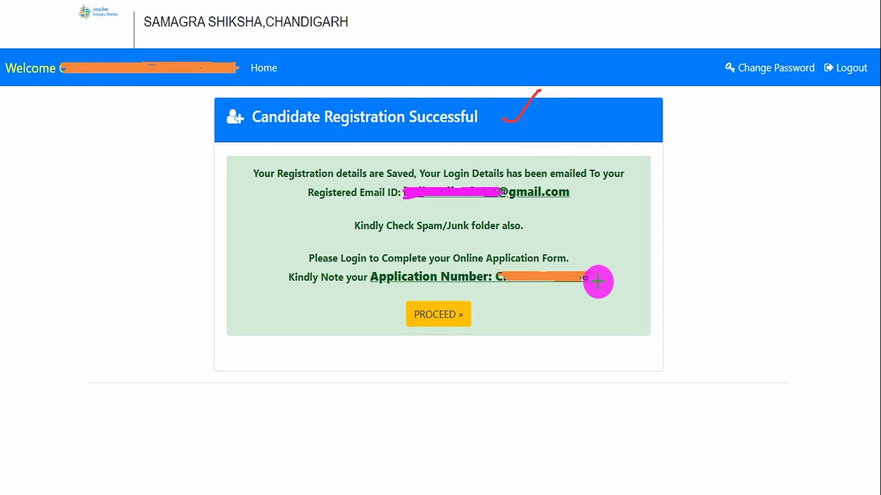
pyautogui.moveTo(600, 277); pyautogui.dragTo(634, 250)
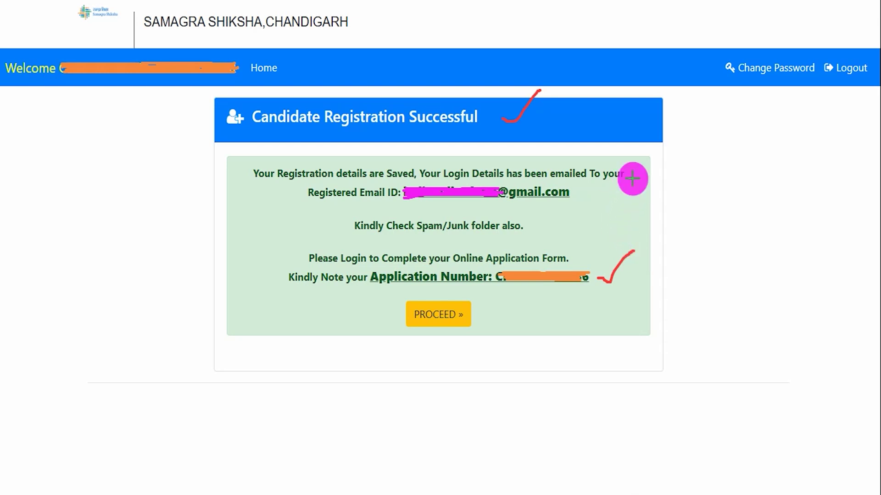
pyautogui.moveTo(630, 178); pyautogui.dragTo(647, 165)
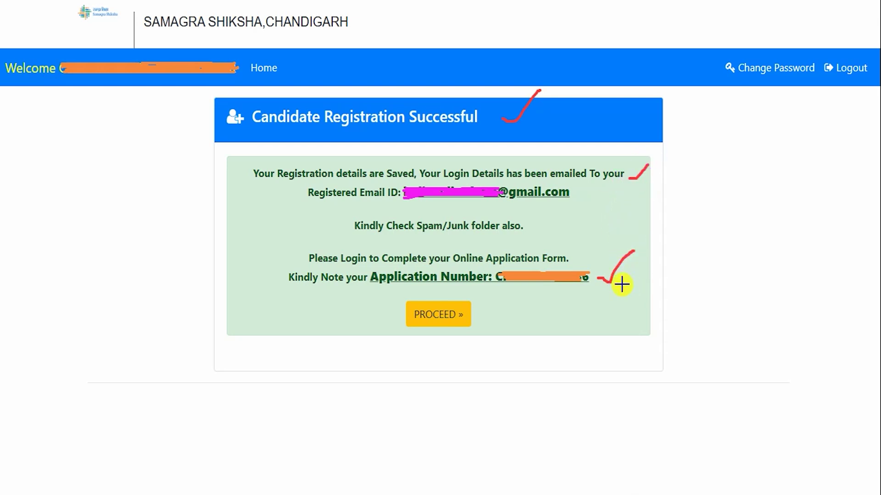
pyautogui.moveTo(621, 282); pyautogui.dragTo(644, 261)
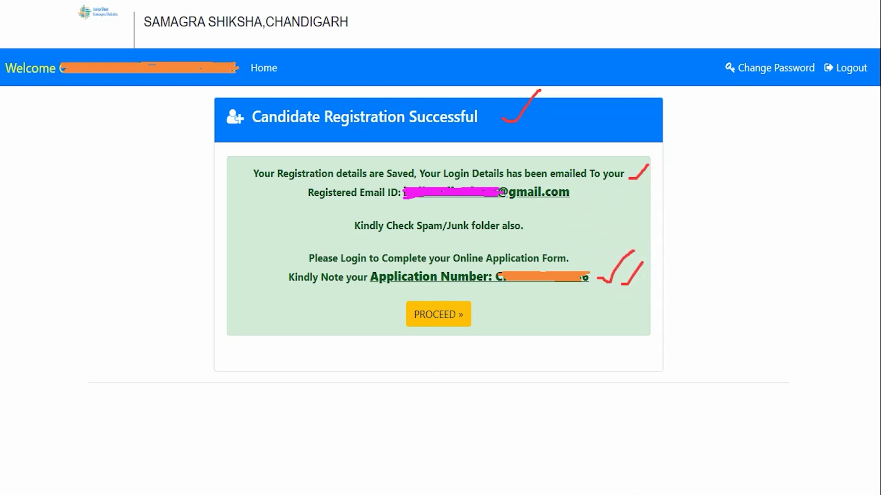
pyautogui.moveTo(240, 315); pyautogui.dragTo(384, 317)
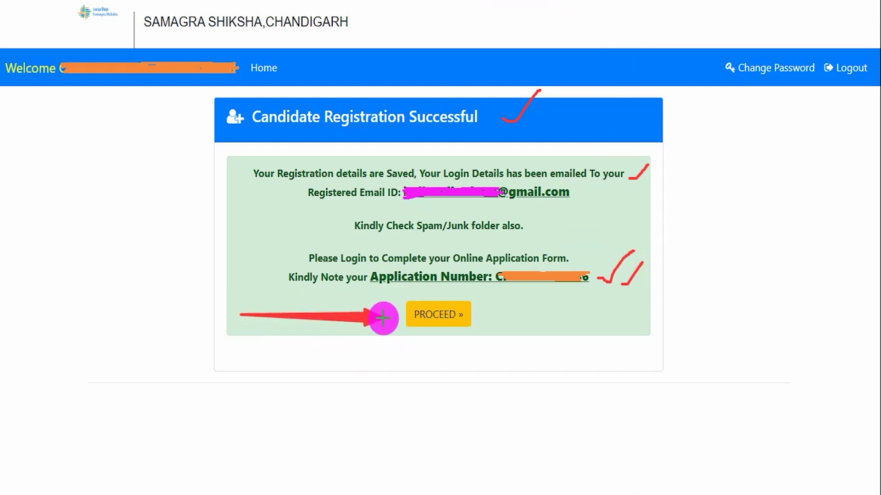
pyautogui.click(425, 321)
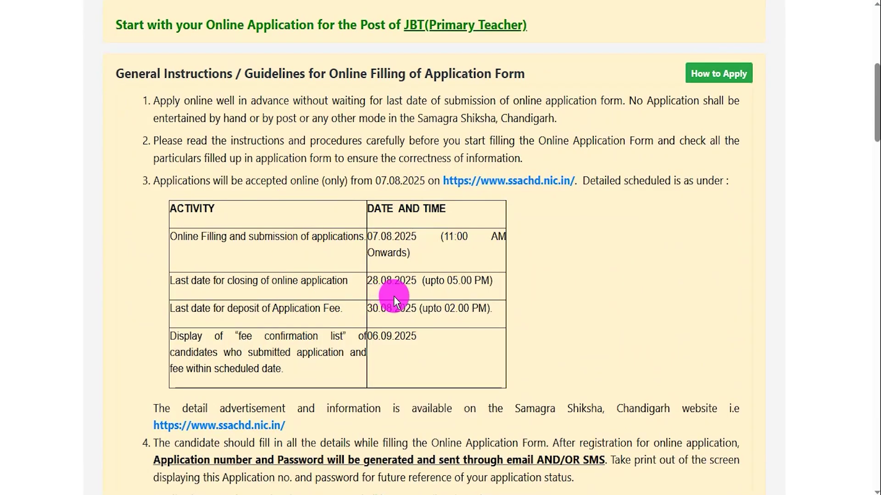
# Step: Read through the general instructions for filling the JBT(Primary Teacher) application form and proceed to the online application
pyautogui.scroll(-20, 435, 293)
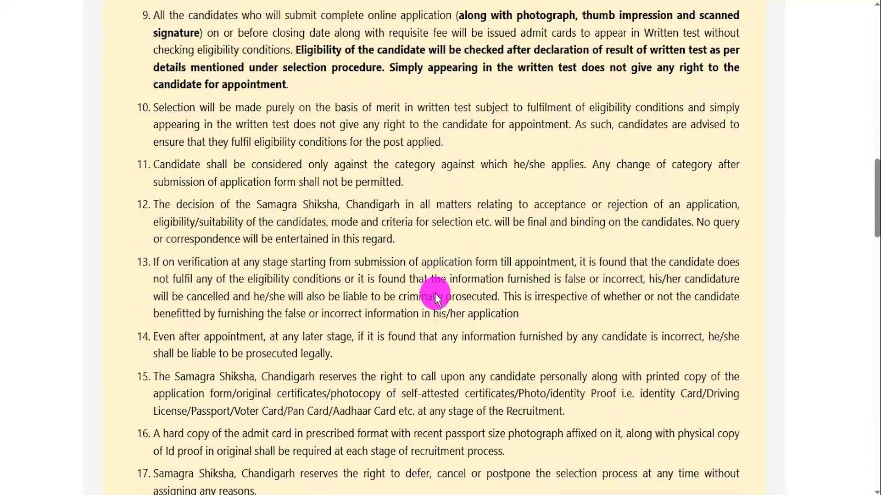
pyautogui.scroll(-20, 435, 293)
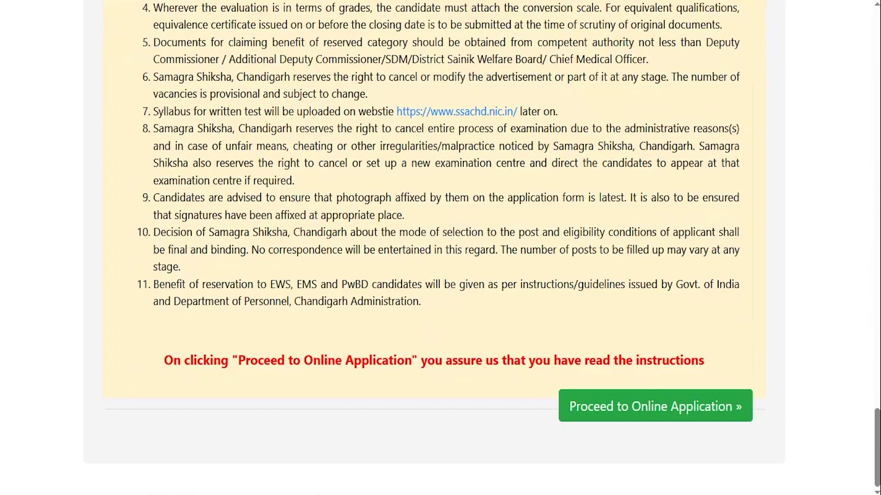
pyautogui.moveTo(534, 377)
pyautogui.mouseDown()
pyautogui.moveTo(729, 418)
pyautogui.moveTo(778, 444)
pyautogui.mouseUp()
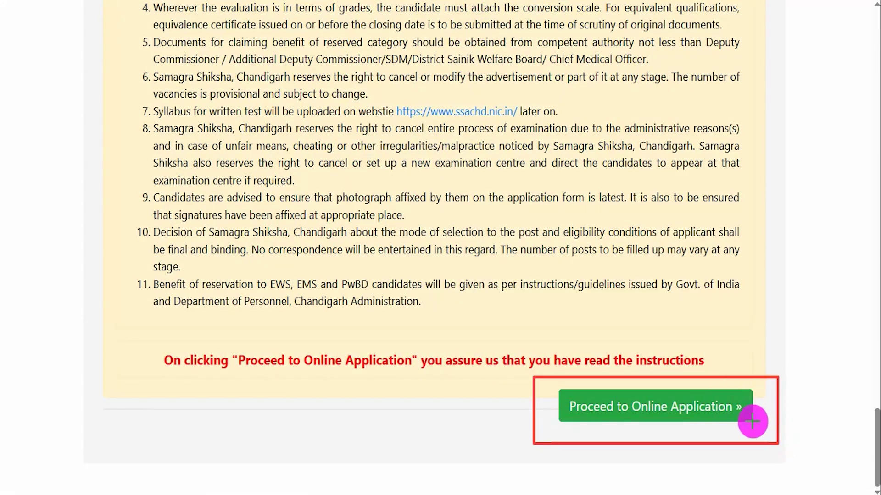
pyautogui.click(747, 415)
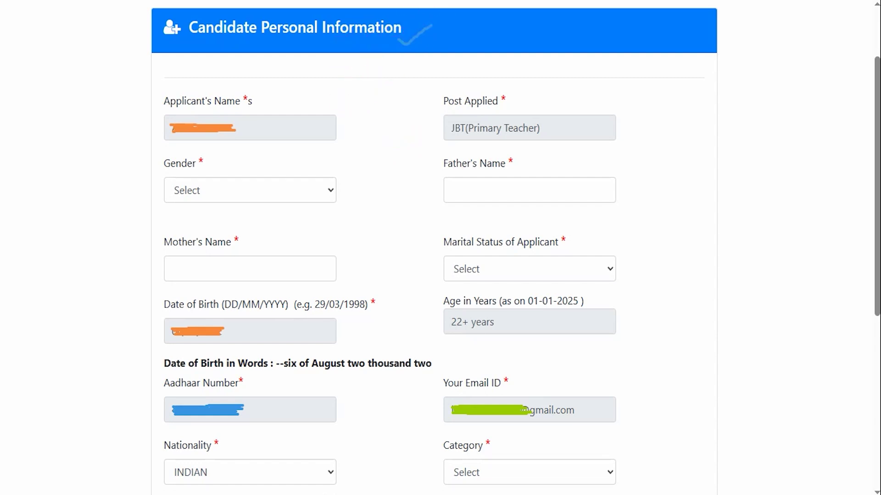
# Step: Open the gender options, and answer No for belonging to the PwD category after trying Yes with Orthopaedic Handicap (OH)
pyautogui.click(299, 191)
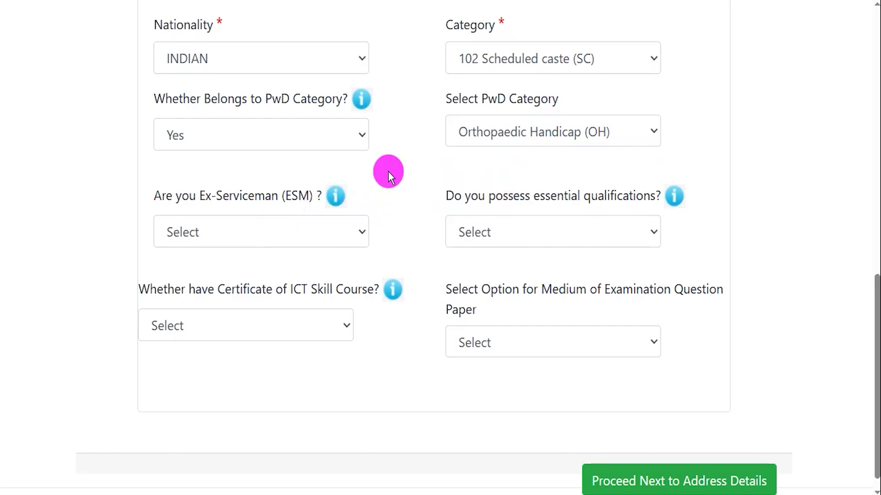
pyautogui.click(269, 134)
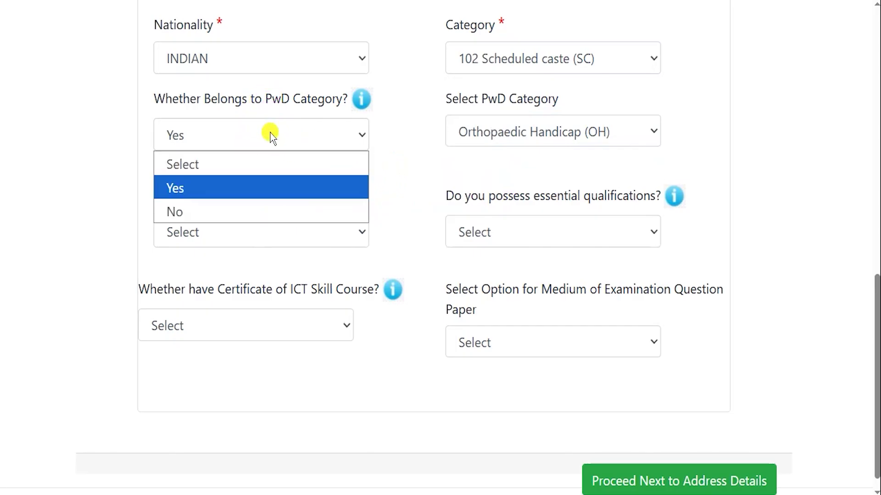
pyautogui.click(185, 186)
pyautogui.click(523, 132)
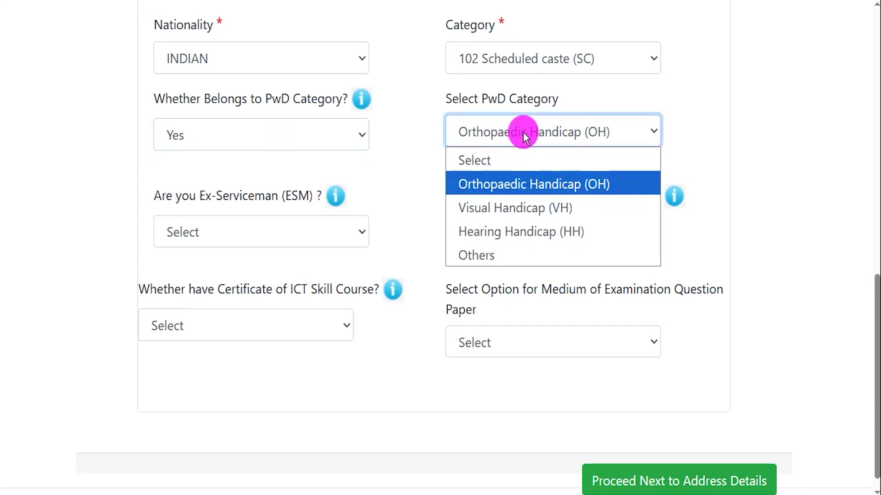
pyautogui.click(513, 186)
pyautogui.click(237, 132)
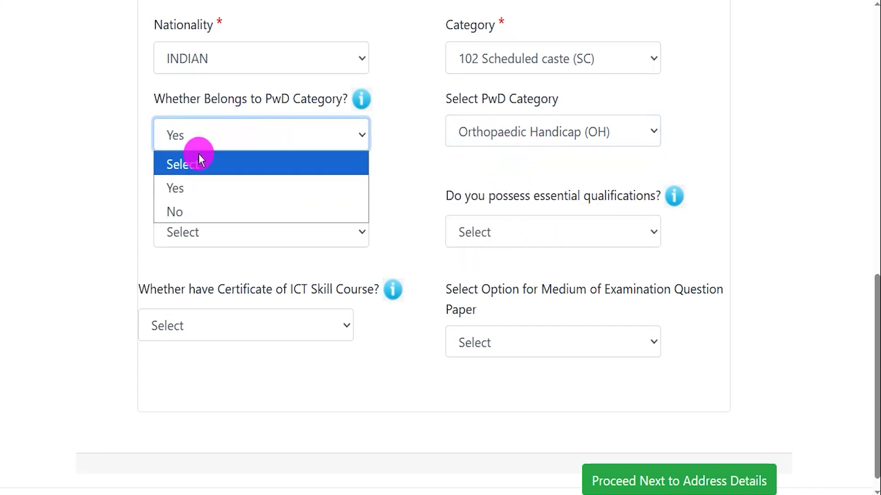
pyautogui.click(172, 215)
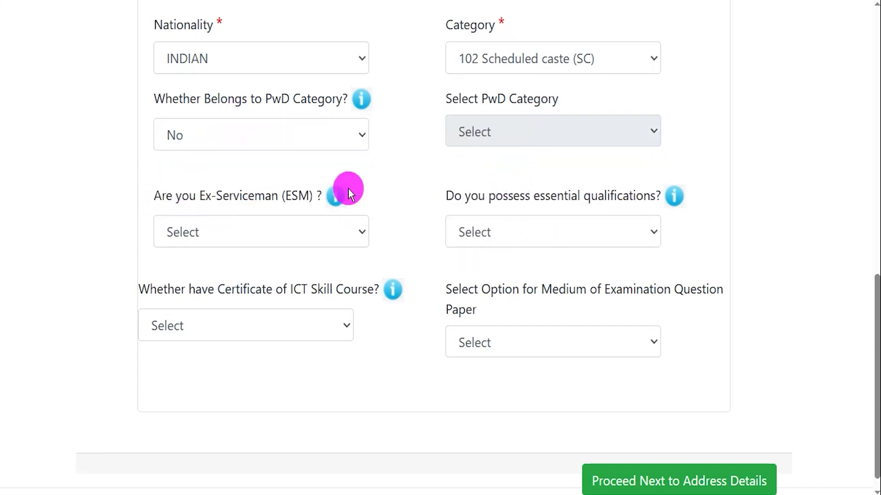
# Step: Try Yes for the Ex-Serviceman (ESM) question and set the answer to No
pyautogui.click(222, 229)
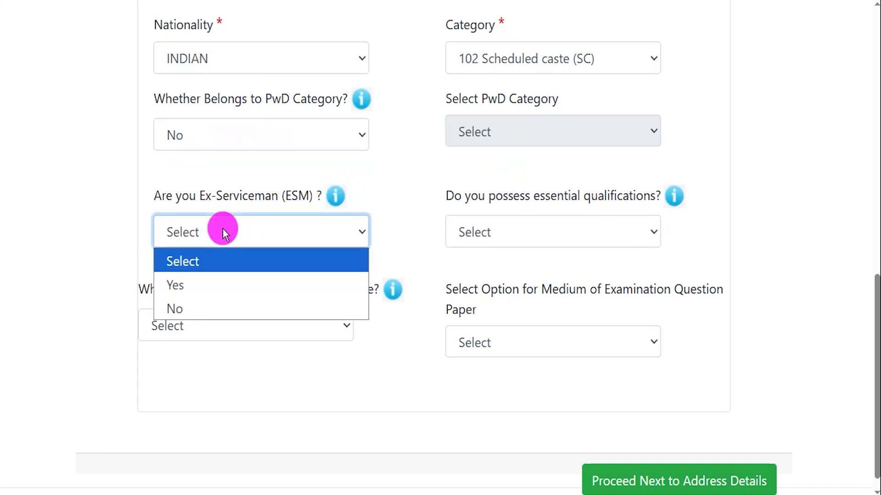
pyautogui.click(198, 285)
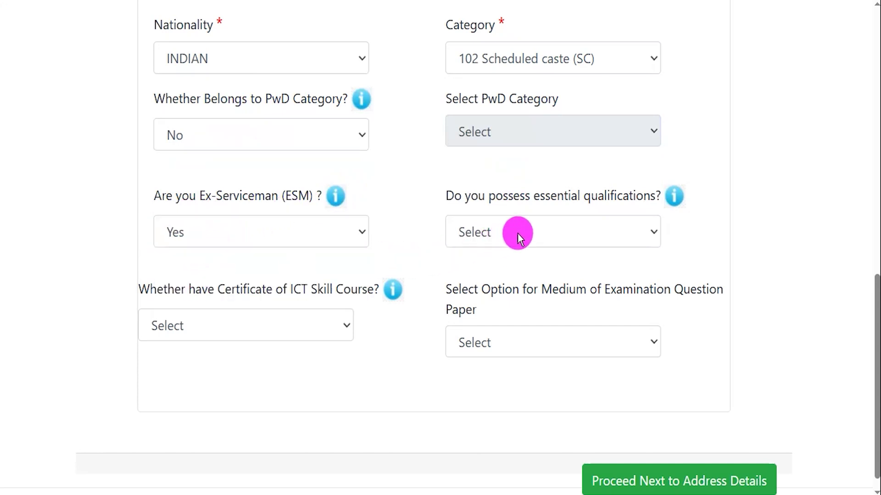
pyautogui.click(211, 234)
pyautogui.click(193, 308)
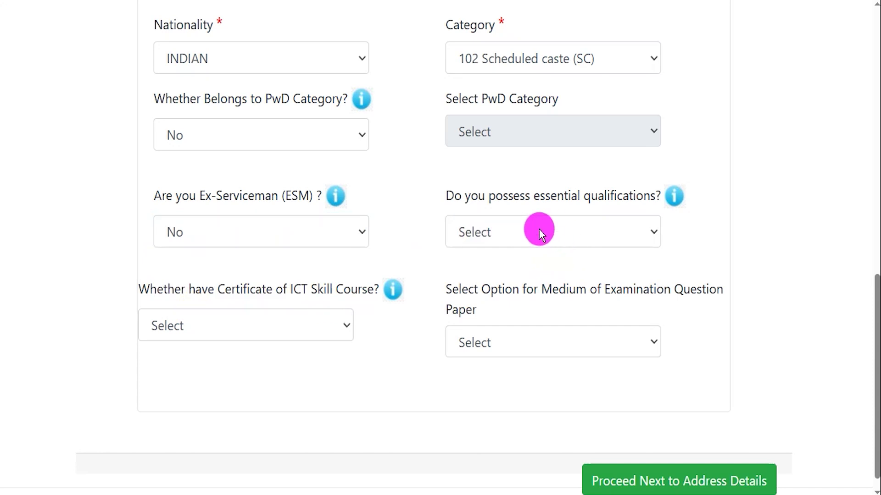
# Step: Try both answers to the essential qualifications question and leave it set to Yes
pyautogui.click(539, 233)
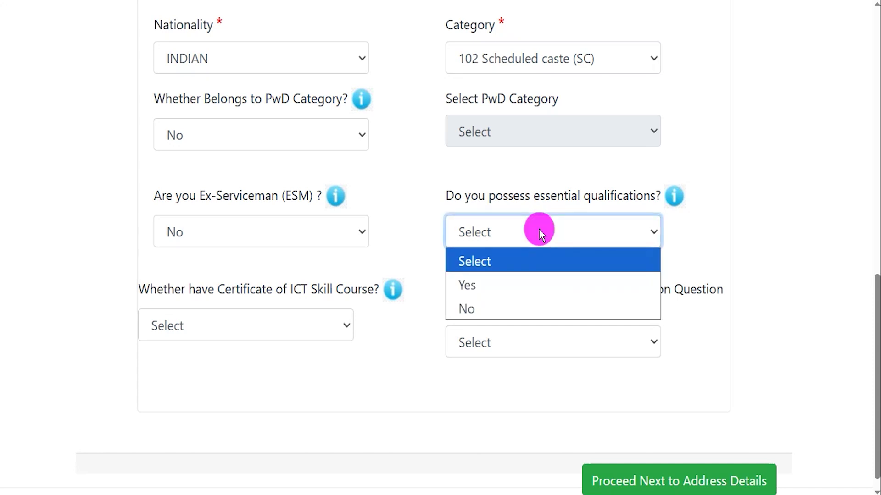
pyautogui.click(488, 283)
pyautogui.click(495, 233)
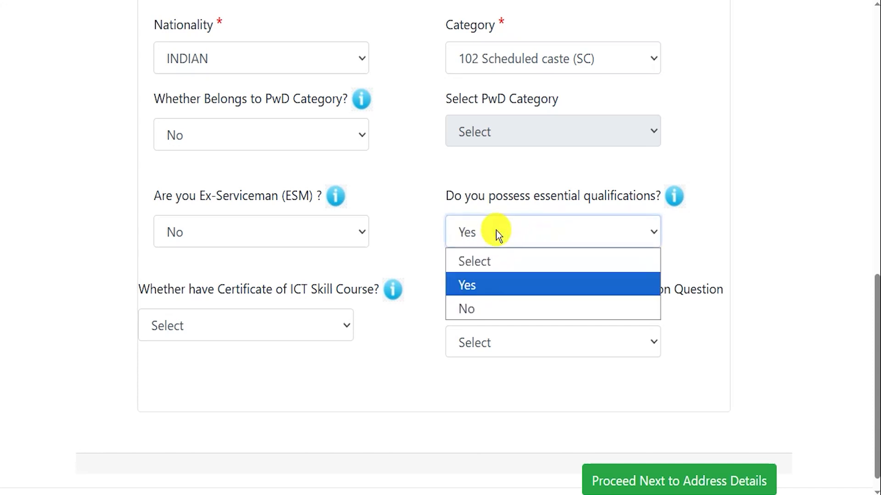
pyautogui.click(476, 303)
pyautogui.click(504, 244)
pyautogui.click(472, 283)
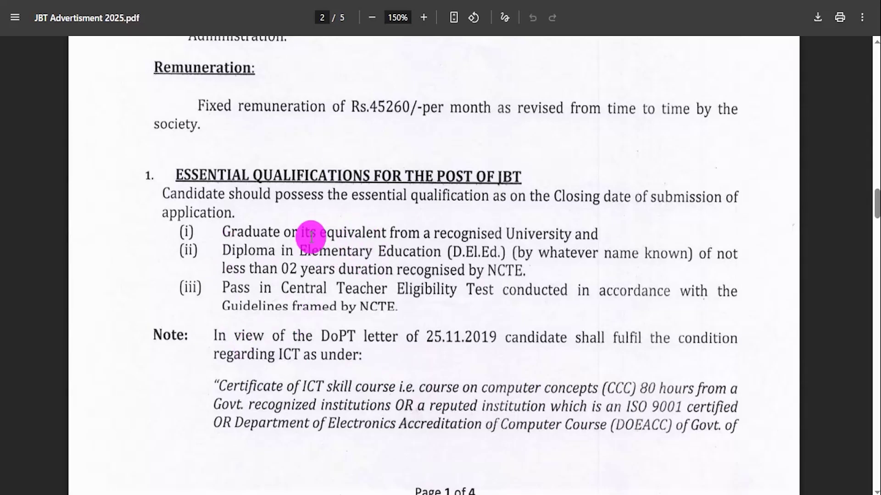
# Step: Examine the graduation, D.El.Ed. and Central Teacher Eligibility Test requirements under essential qualifications in JBT Advertisment 2025.pdf
pyautogui.moveTo(237, 231); pyautogui.dragTo(511, 228)
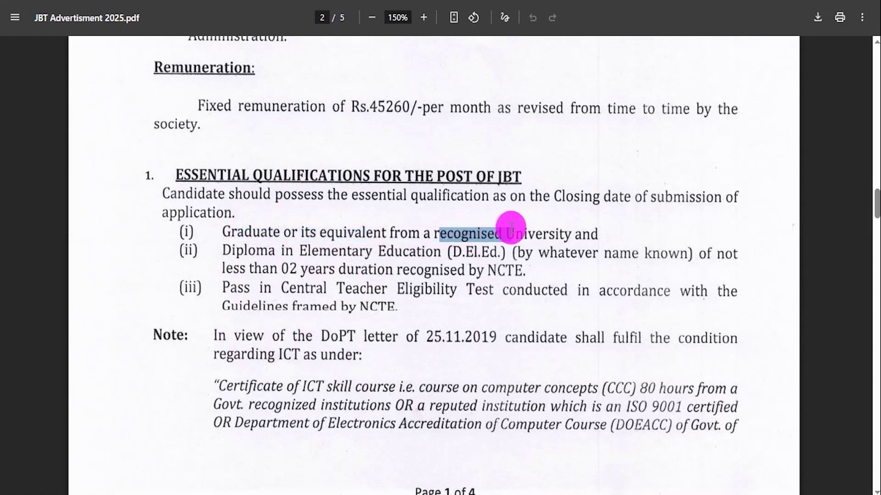
pyautogui.click(455, 251)
pyautogui.moveTo(454, 251); pyautogui.dragTo(496, 251)
pyautogui.moveTo(275, 253); pyautogui.dragTo(357, 265)
pyautogui.click(331, 266)
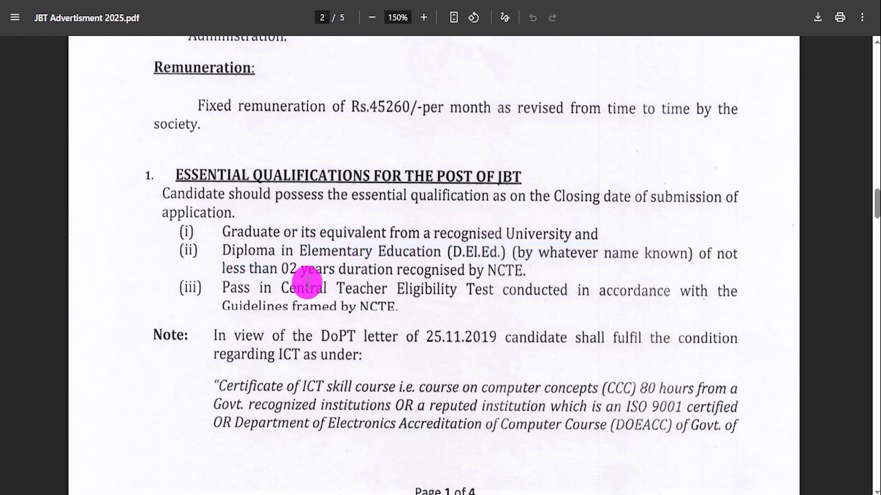
pyautogui.moveTo(282, 289); pyautogui.dragTo(494, 291)
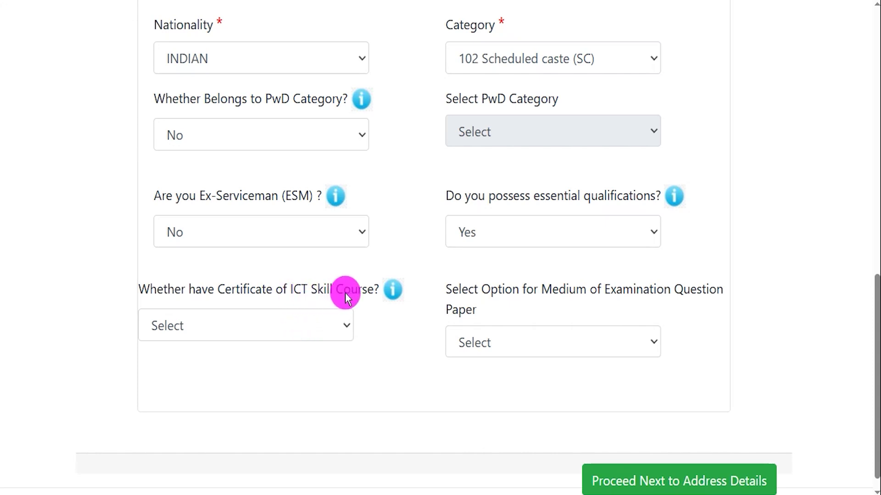
# Step: Back on the application form, try Yes for the ICT Skill Course certificate question and set it to No
pyautogui.click(255, 326)
pyautogui.click(179, 373)
pyautogui.click(278, 329)
pyautogui.click(277, 398)
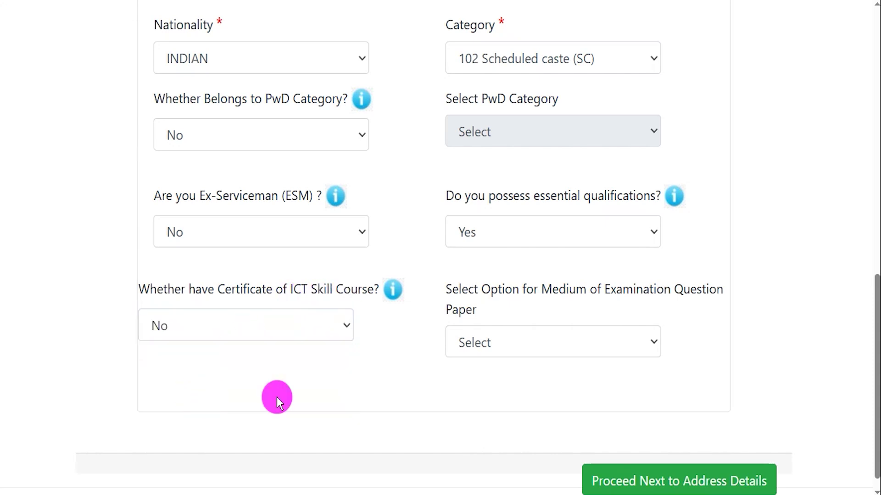
# Step: Set the medium of the examination question paper to ENGLISH & HINDI and proceed to the address details
pyautogui.click(519, 347)
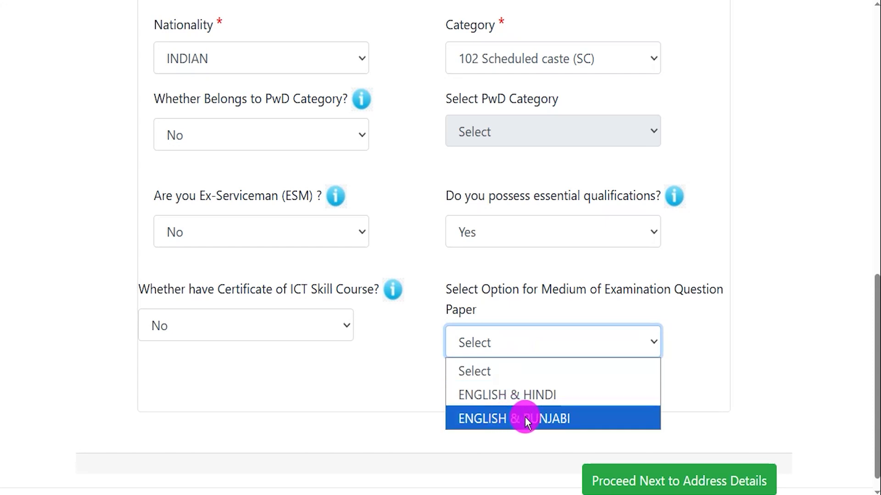
pyautogui.click(528, 398)
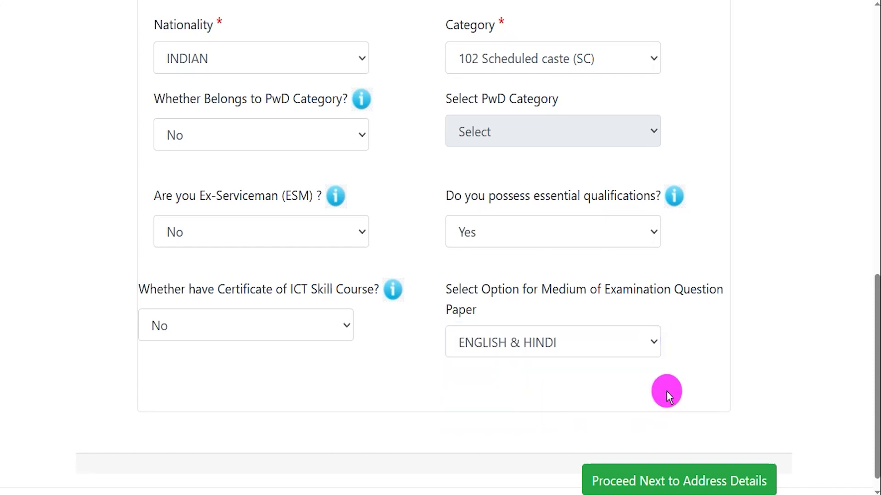
pyautogui.scroll(-1, 667, 391)
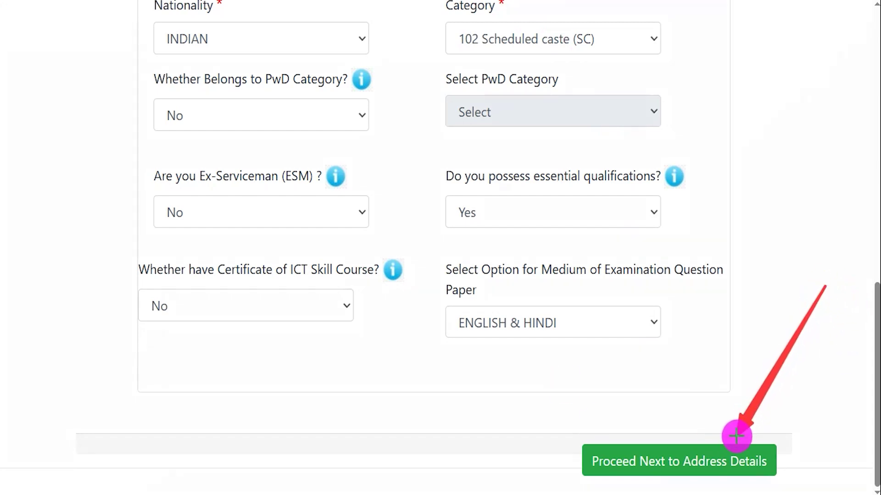
pyautogui.click(664, 446)
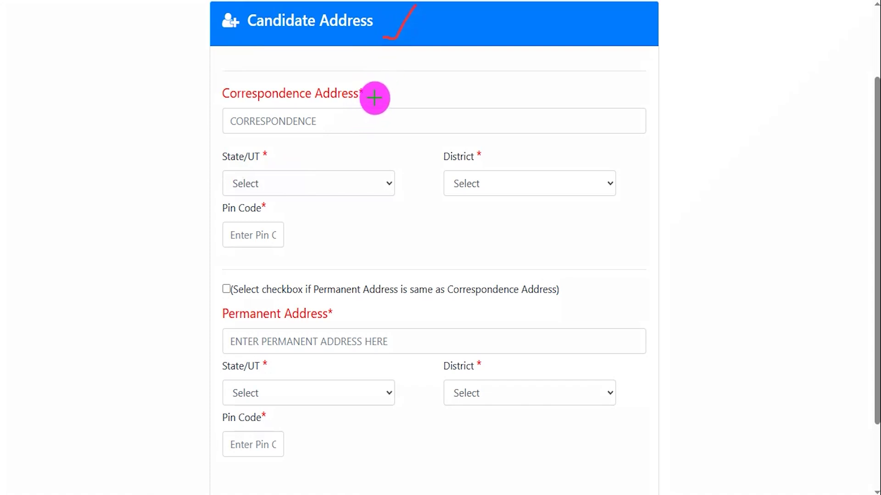
# Step: Examine the correspondence and permanent address sections and the same-address checkbox on the Candidate Address form
pyautogui.moveTo(379, 96); pyautogui.dragTo(404, 78)
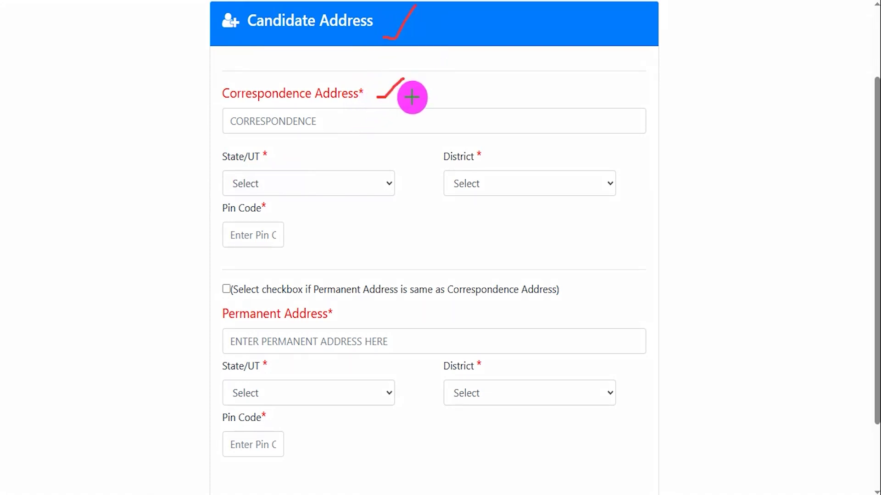
pyautogui.moveTo(404, 120); pyautogui.dragTo(434, 100)
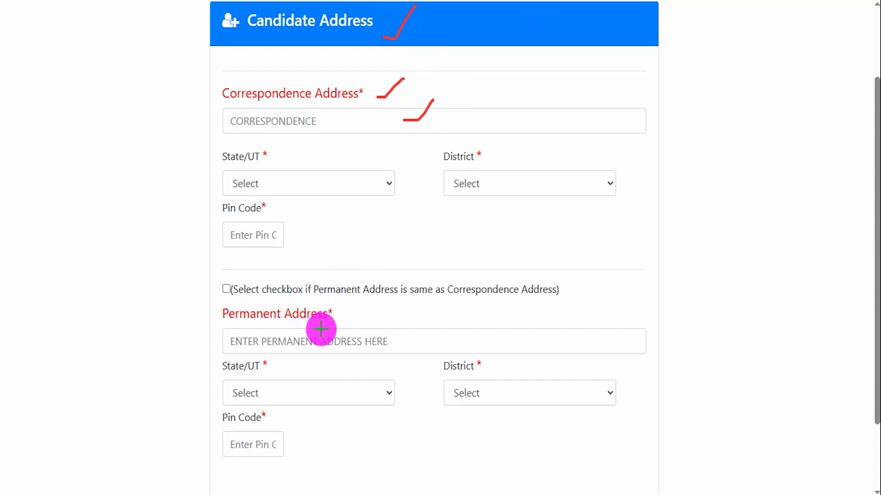
pyautogui.moveTo(344, 317); pyautogui.dragTo(364, 309)
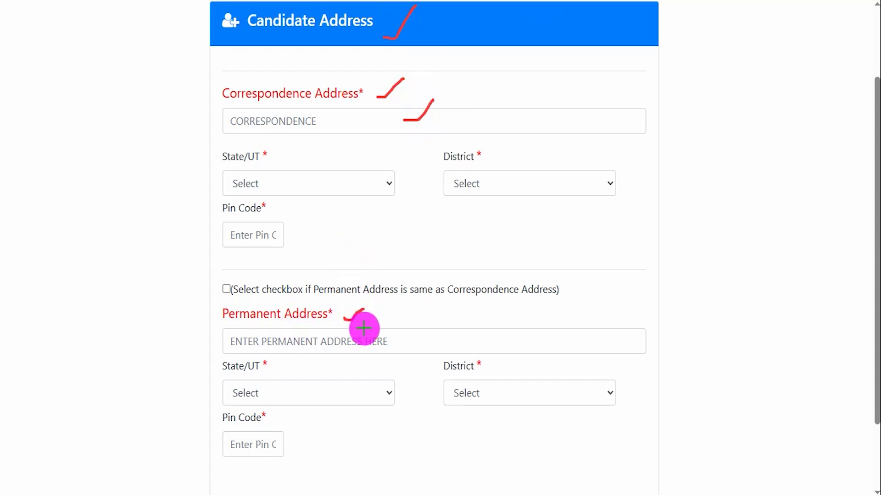
pyautogui.moveTo(249, 322); pyautogui.dragTo(274, 322)
pyautogui.moveTo(245, 104); pyautogui.dragTo(338, 102)
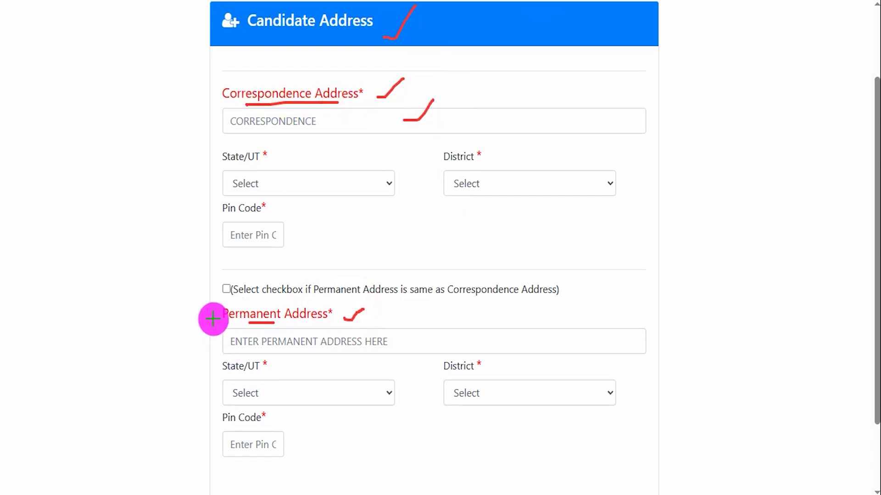
pyautogui.moveTo(224, 289); pyautogui.dragTo(245, 278)
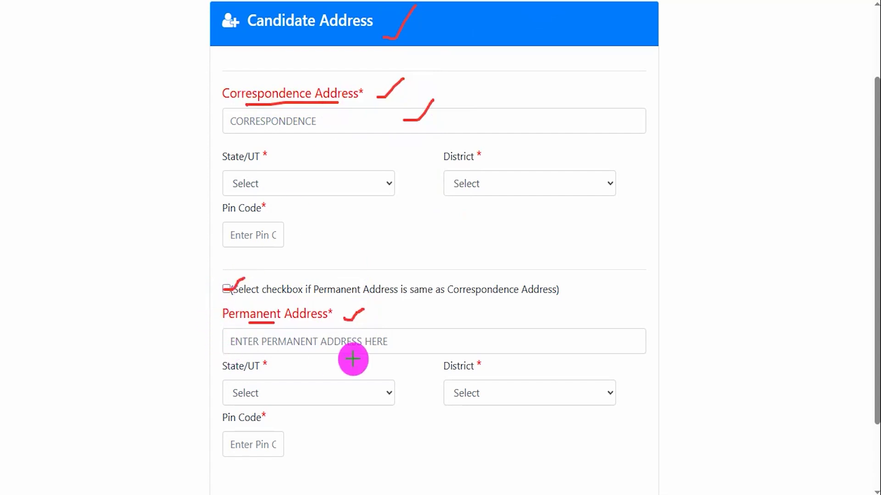
pyautogui.moveTo(387, 319); pyautogui.dragTo(397, 304)
pyautogui.moveTo(453, 94); pyautogui.dragTo(486, 72)
pyautogui.press('Escape')
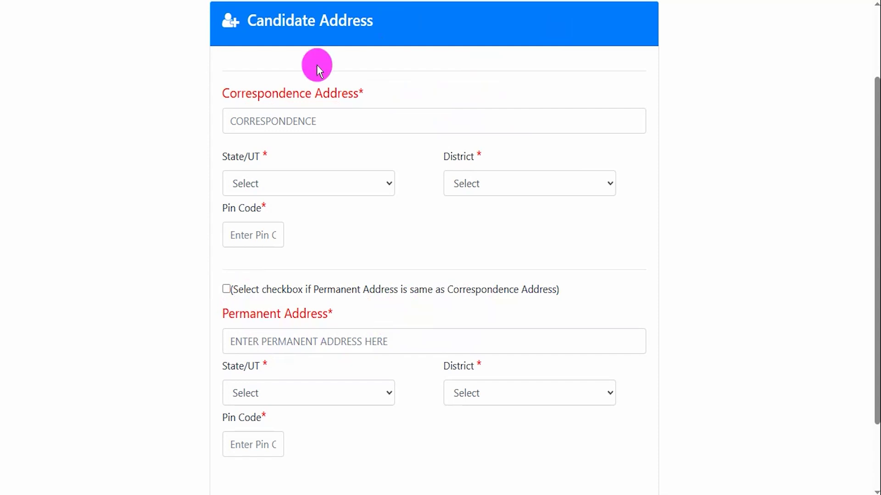
# Step: Proceed from the candidate address form to the qualification details
pyautogui.scroll(-2, 399, 330)
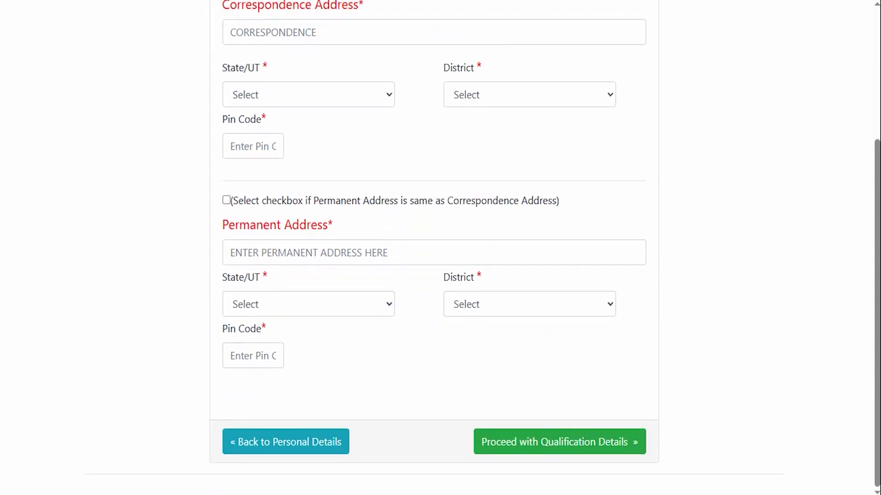
pyautogui.moveTo(751, 262); pyautogui.dragTo(631, 431)
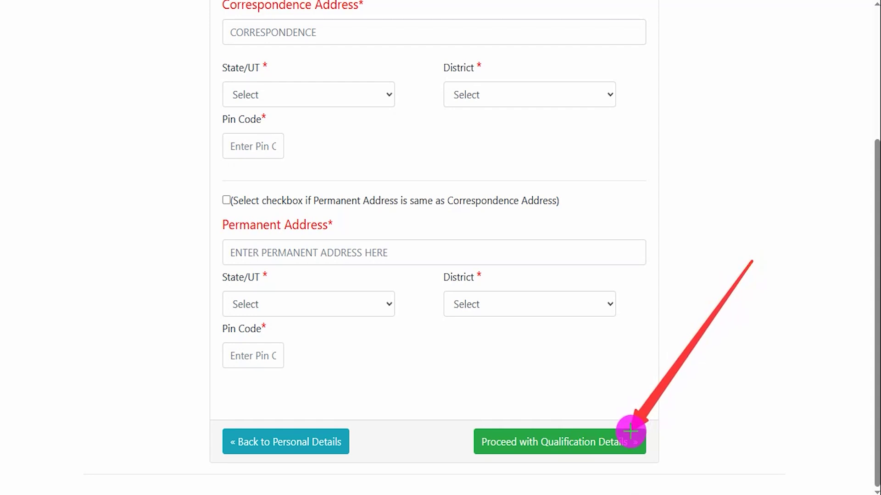
pyautogui.click(579, 442)
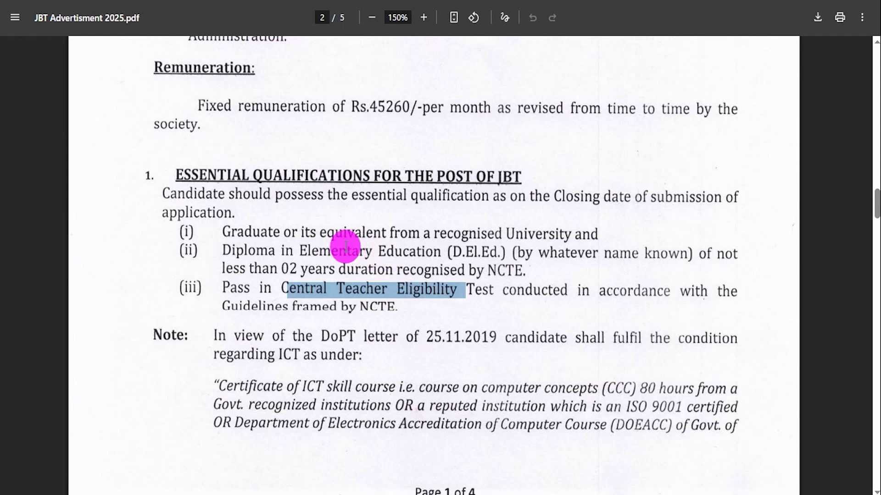
# Step: Switch to JBT Advertisment 2025.pdf and reread the graduation, D.El.Ed. and Central Teacher Eligibility Test requirements for the JBT post
pyautogui.click(342, 246)
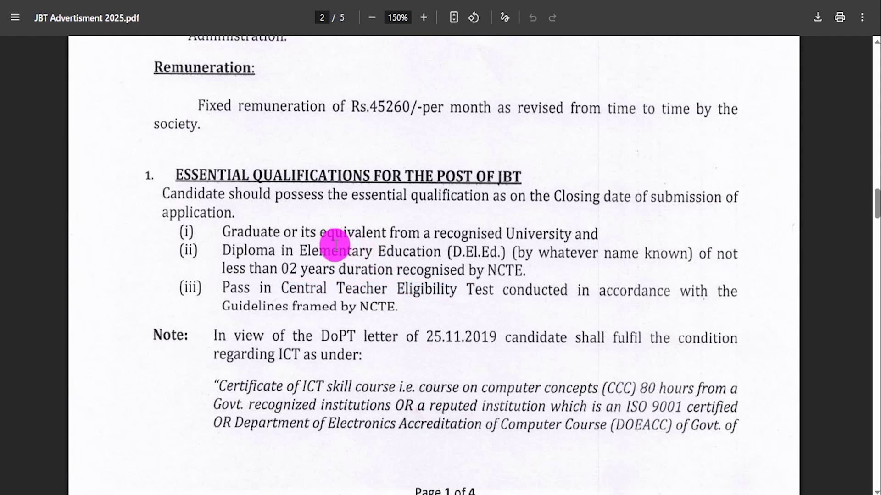
pyautogui.moveTo(229, 232); pyautogui.dragTo(530, 234)
pyautogui.click(456, 234)
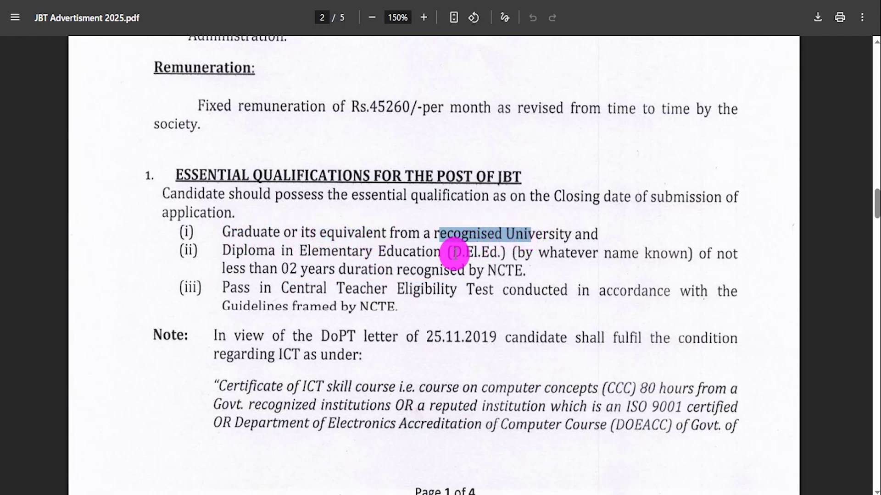
pyautogui.moveTo(454, 253); pyautogui.dragTo(493, 252)
pyautogui.moveTo(287, 289); pyautogui.dragTo(477, 291)
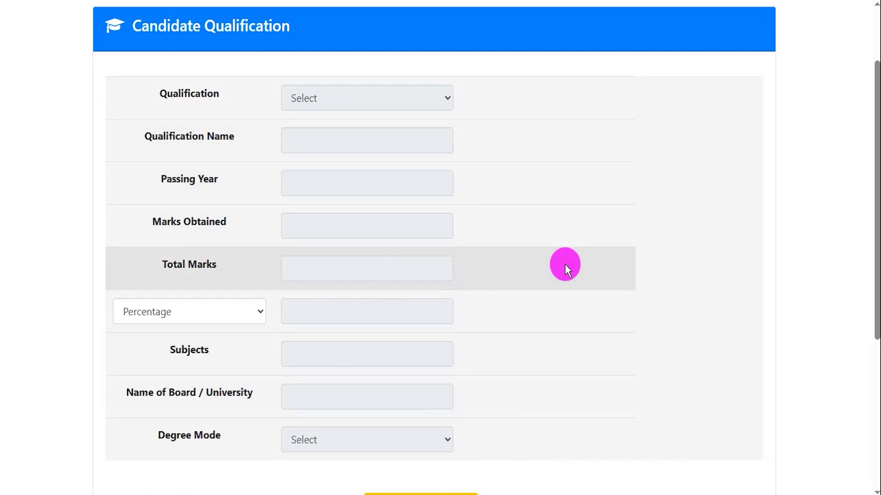
# Step: Back on the application form, start a new qualification entry with the qualification set to Graduate or its equivalent
pyautogui.scroll(-2, 565, 264)
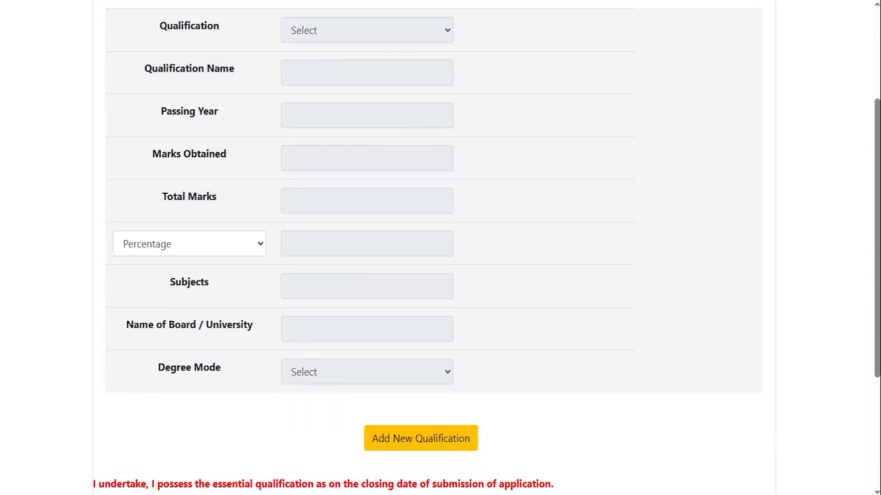
pyautogui.moveTo(635, 403); pyautogui.dragTo(524, 431)
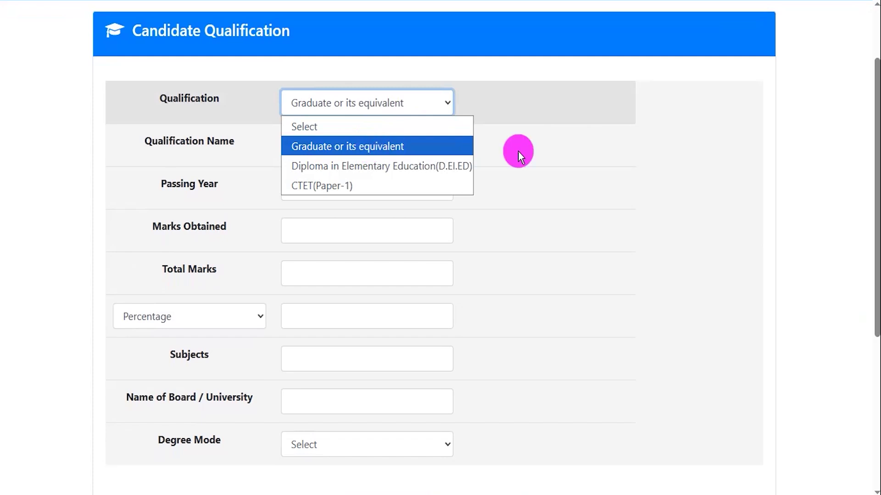
pyautogui.click(799, 169)
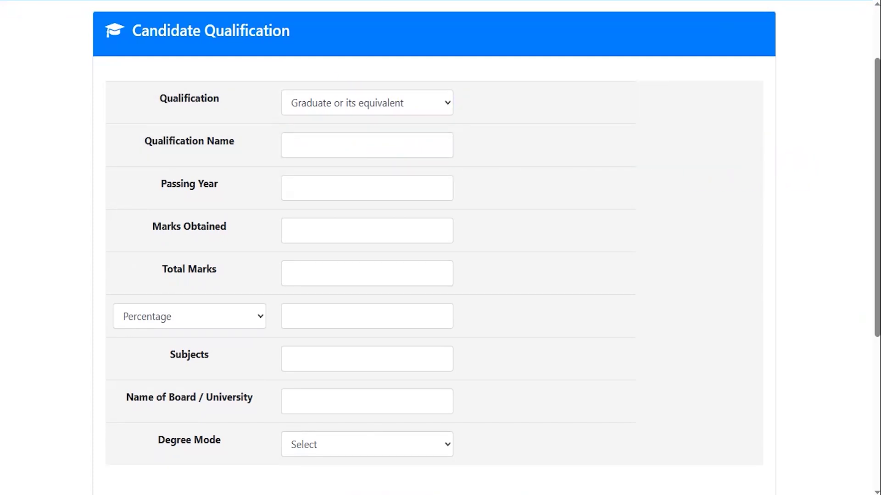
# Step: Examine the qualification name, passing year, marks obtained and total marks fields of the graduate entry
pyautogui.moveTo(358, 149); pyautogui.dragTo(381, 127)
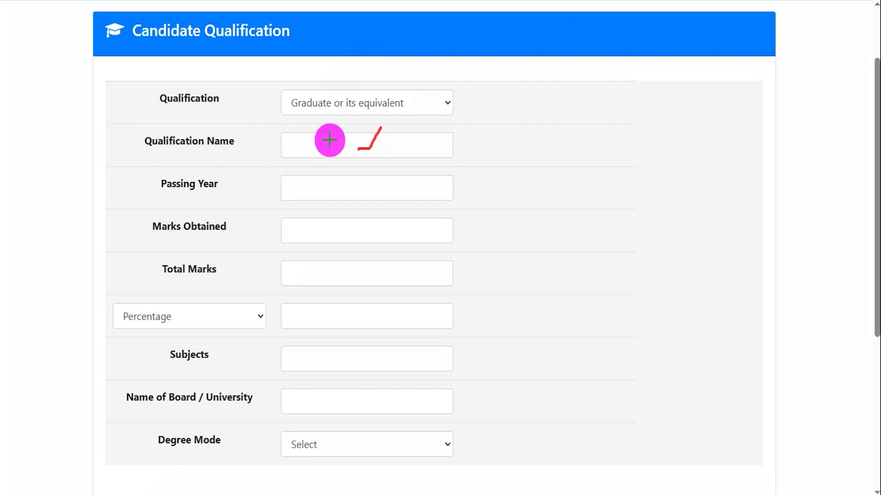
pyautogui.moveTo(373, 186); pyautogui.dragTo(400, 168)
pyautogui.scroll(-1, 403, 183)
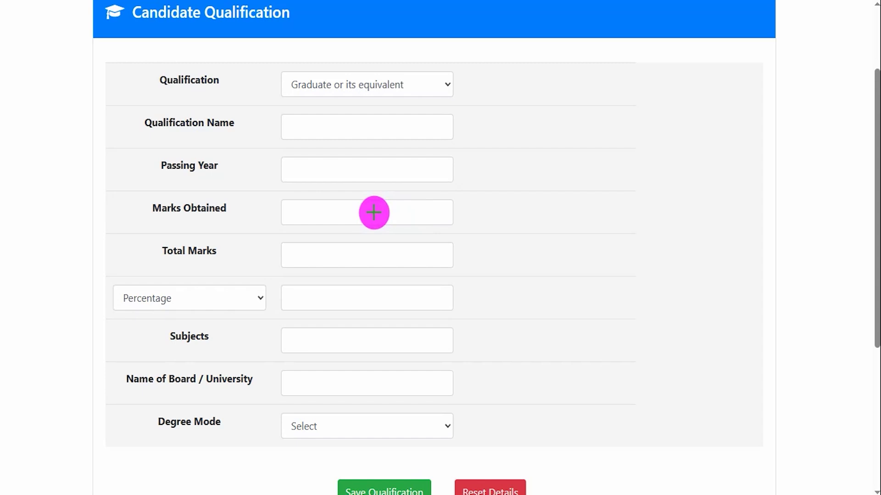
pyautogui.moveTo(374, 213); pyautogui.dragTo(390, 202)
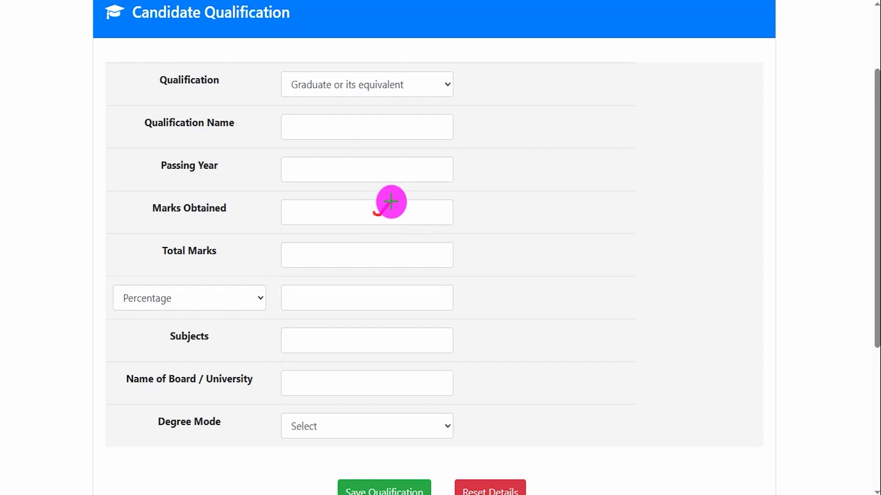
pyautogui.moveTo(373, 256); pyautogui.dragTo(398, 239)
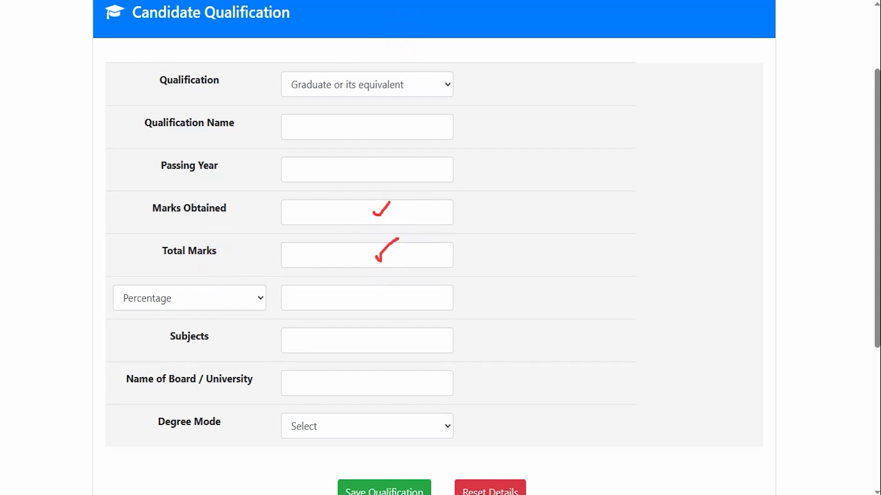
# Step: Examine the score type options and the score, subjects and board/university fields of the graduate entry
pyautogui.click(255, 296)
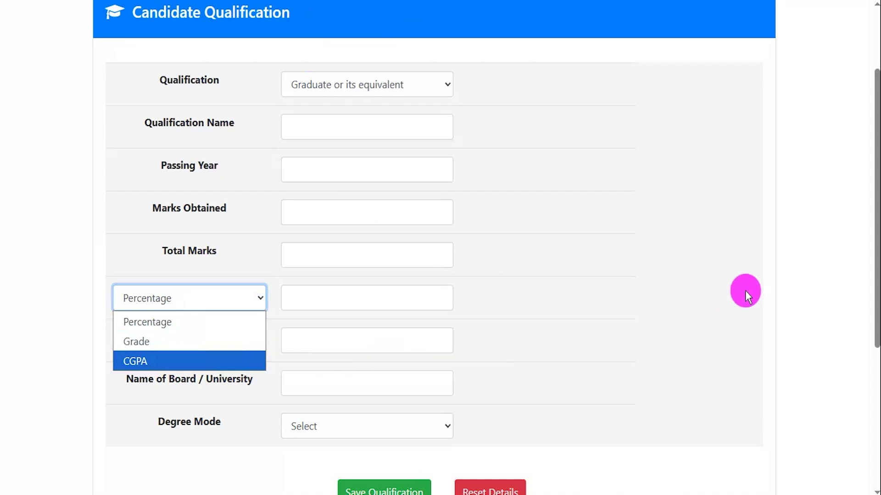
pyautogui.click(761, 285)
pyautogui.click(332, 301)
pyautogui.click(327, 339)
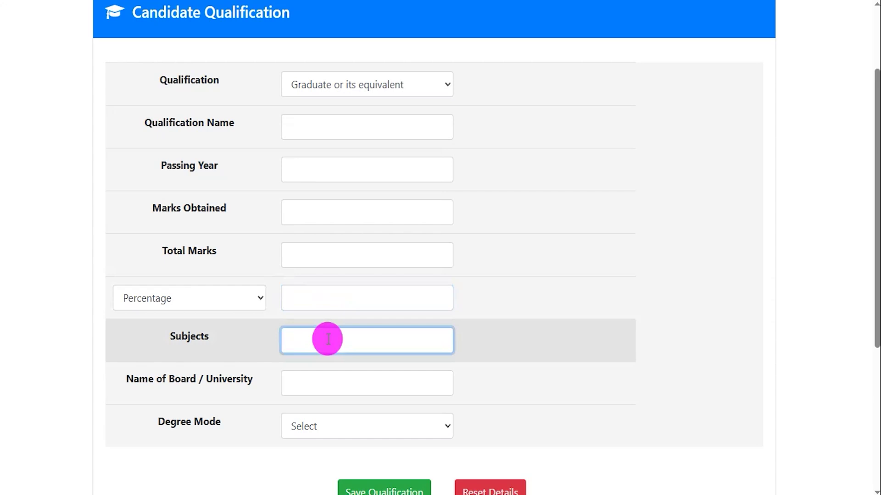
pyautogui.scroll(-2, 551, 380)
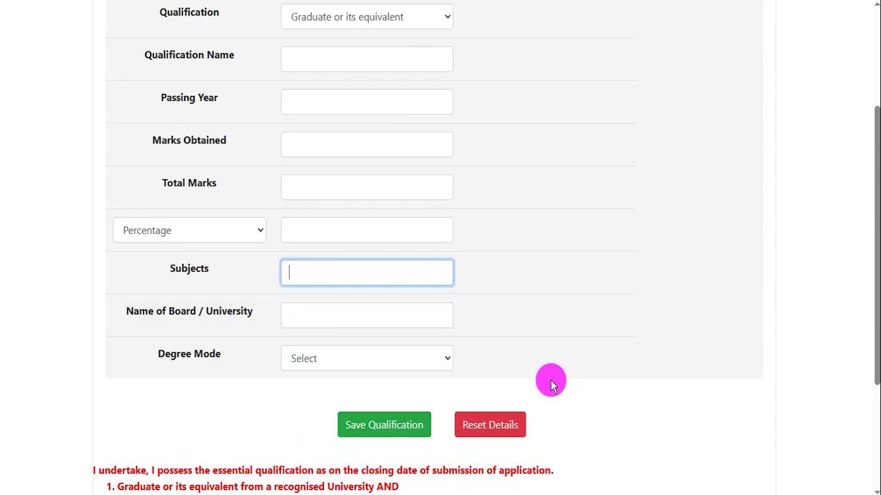
pyautogui.moveTo(374, 210); pyautogui.dragTo(390, 202)
pyautogui.moveTo(375, 253); pyautogui.dragTo(398, 238)
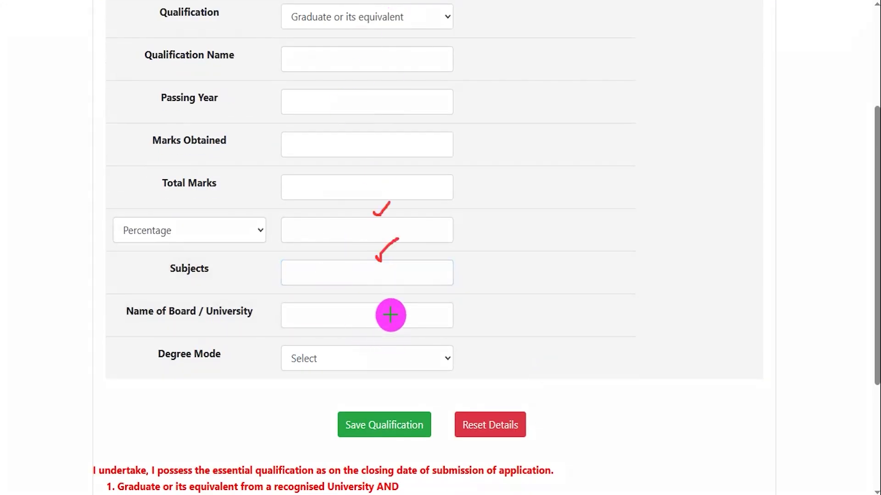
pyautogui.moveTo(390, 314); pyautogui.dragTo(417, 299)
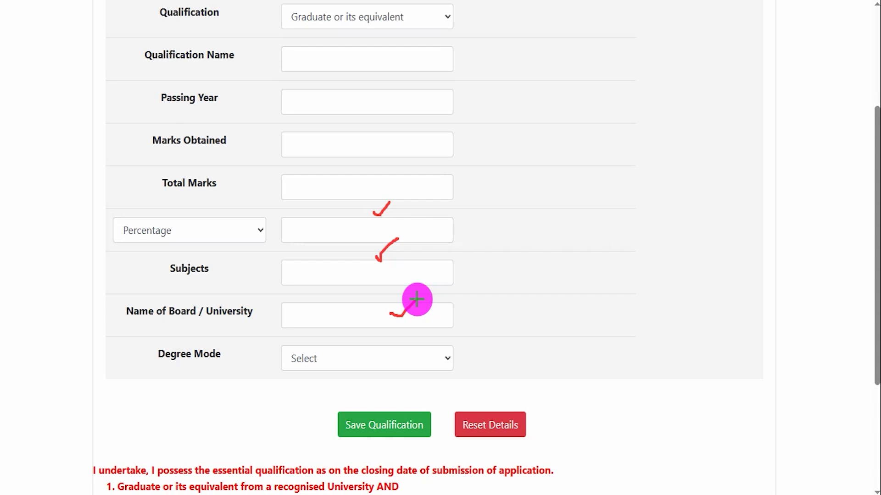
pyautogui.click(683, 1)
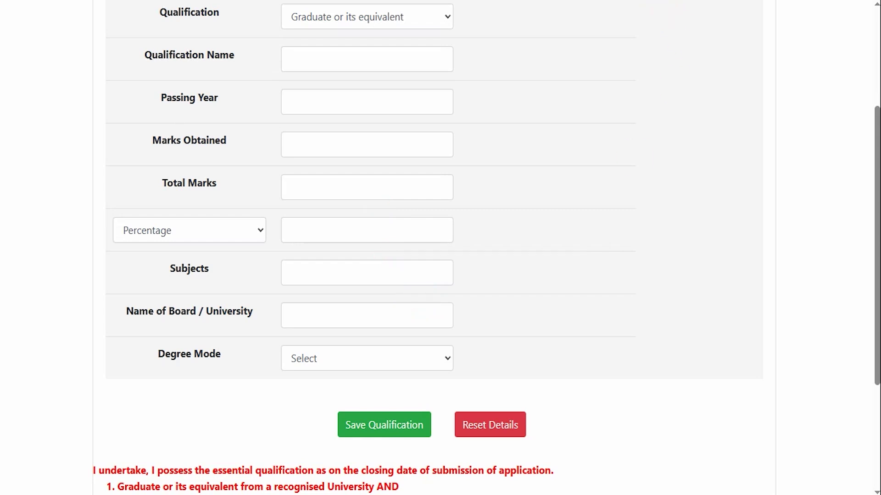
# Step: Save the graduate qualification as BA, passed 2022, CCS university, 450 marks out of 600, 75 percent, in Regular degree mode
pyautogui.click(343, 366)
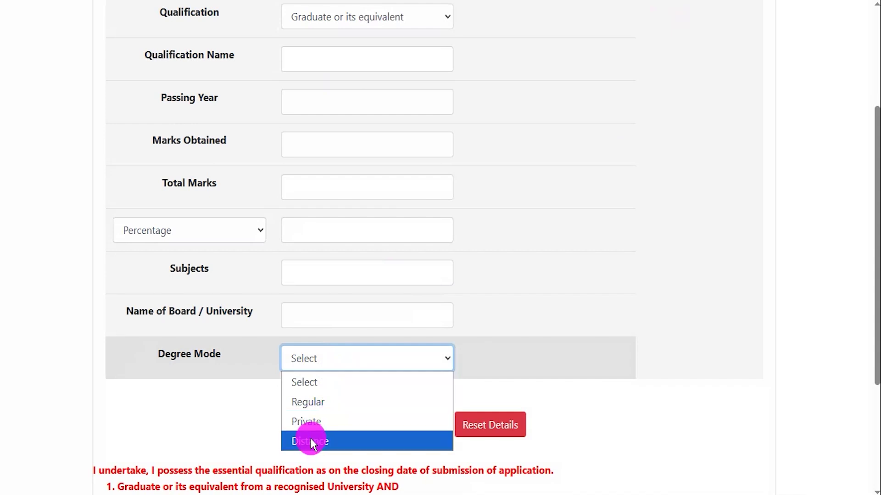
pyautogui.click(696, 369)
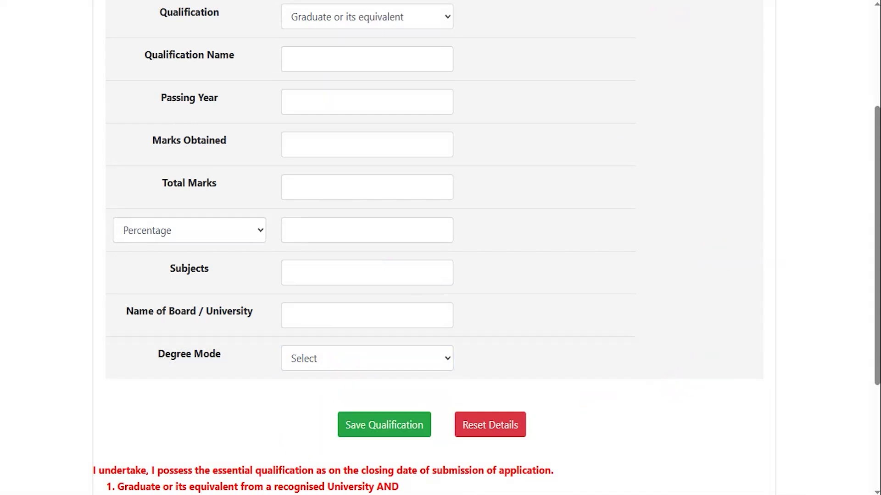
pyautogui.moveTo(192, 418); pyautogui.dragTo(325, 424)
pyautogui.click(347, 428)
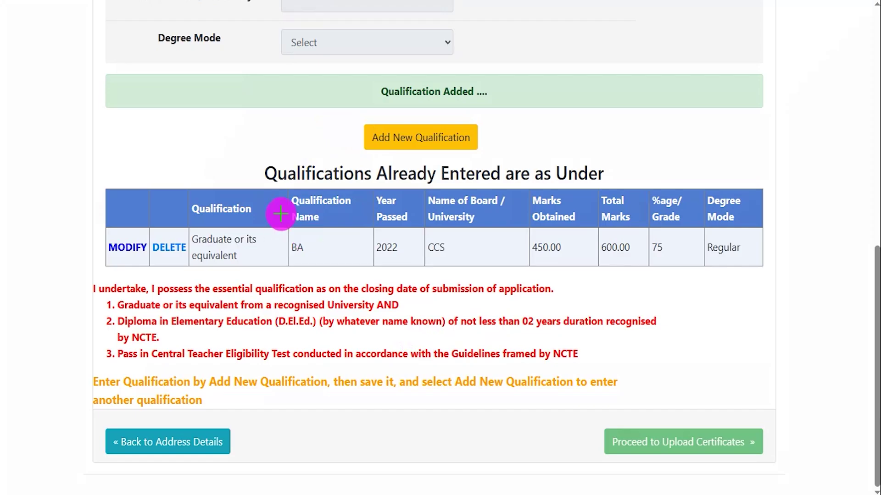
# Step: Review the saved graduate qualification row and its options for modifying or deleting the entry
pyautogui.moveTo(253, 253); pyautogui.dragTo(282, 228)
pyautogui.moveTo(343, 242); pyautogui.dragTo(377, 233)
pyautogui.moveTo(480, 246); pyautogui.dragTo(511, 237)
pyautogui.moveTo(582, 243); pyautogui.dragTo(598, 230)
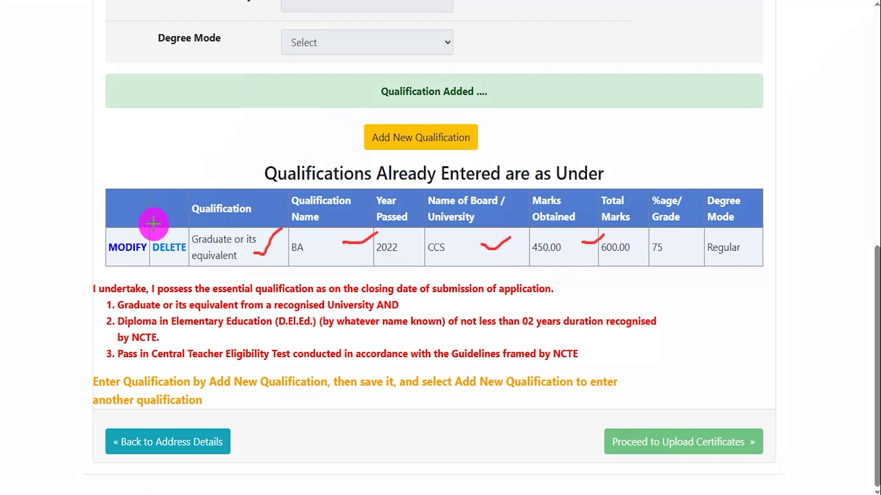
pyautogui.moveTo(113, 237)
pyautogui.mouseDown()
pyautogui.moveTo(134, 214)
pyautogui.moveTo(175, 222)
pyautogui.mouseUp()
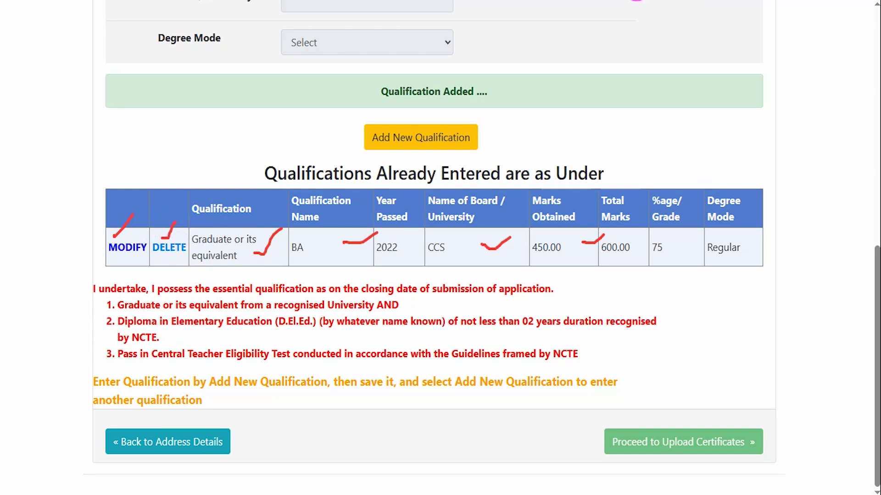
pyautogui.press('Escape')
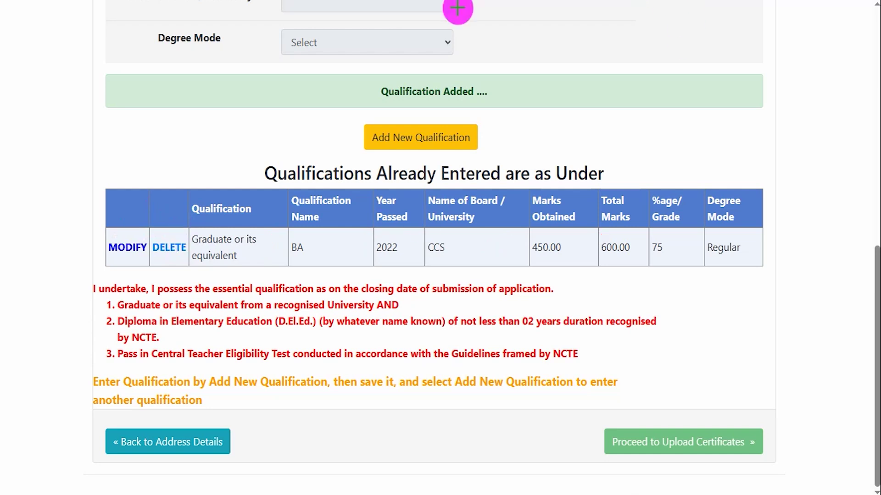
# Step: Start another new qualification entry and check the available qualification types, including the Diploma in Elementary Education
pyautogui.moveTo(632, 140); pyautogui.dragTo(488, 137)
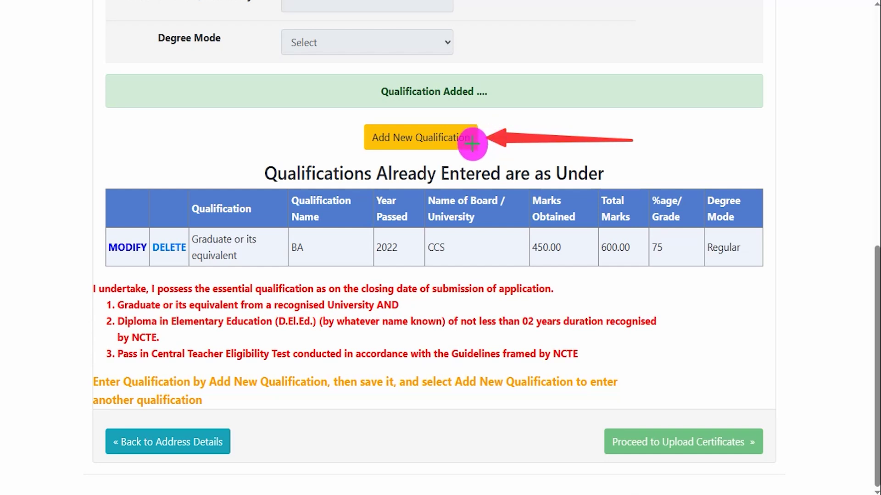
pyautogui.click(472, 143)
pyautogui.click(386, 89)
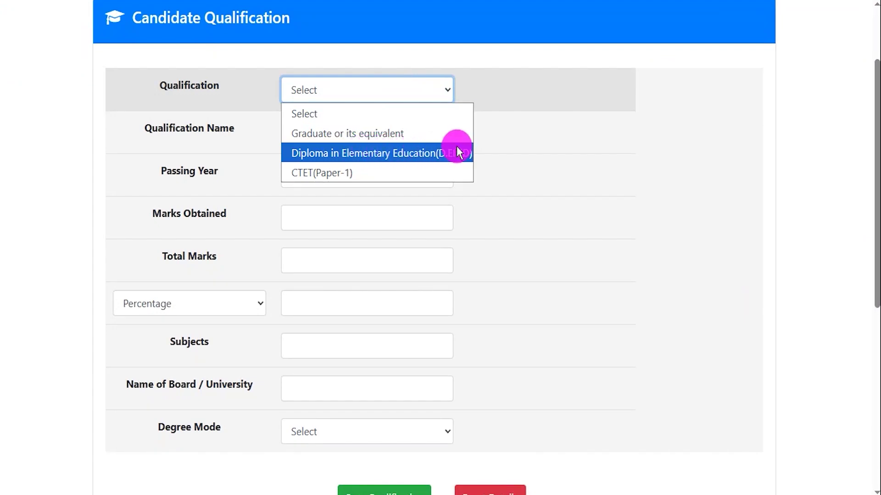
pyautogui.click(692, 155)
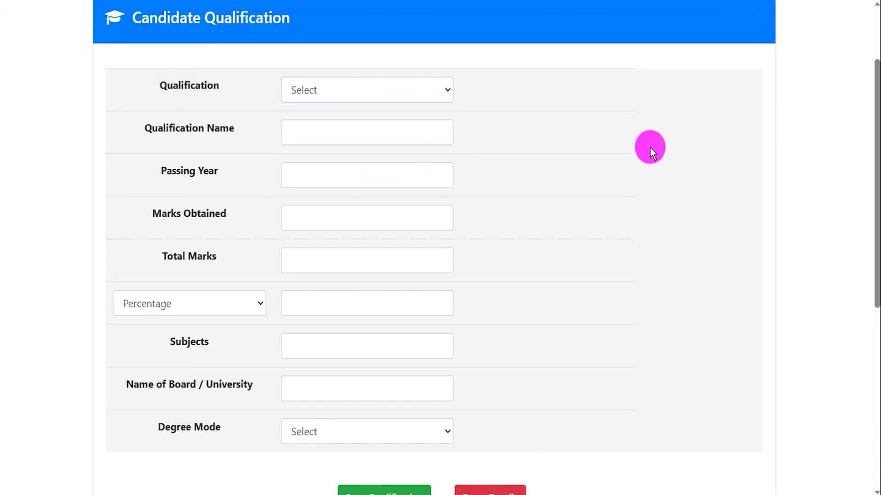
# Step: Examine the new entry's fields from qualification name and passing year through marks, percentage, subjects and board/university
pyautogui.click(304, 132)
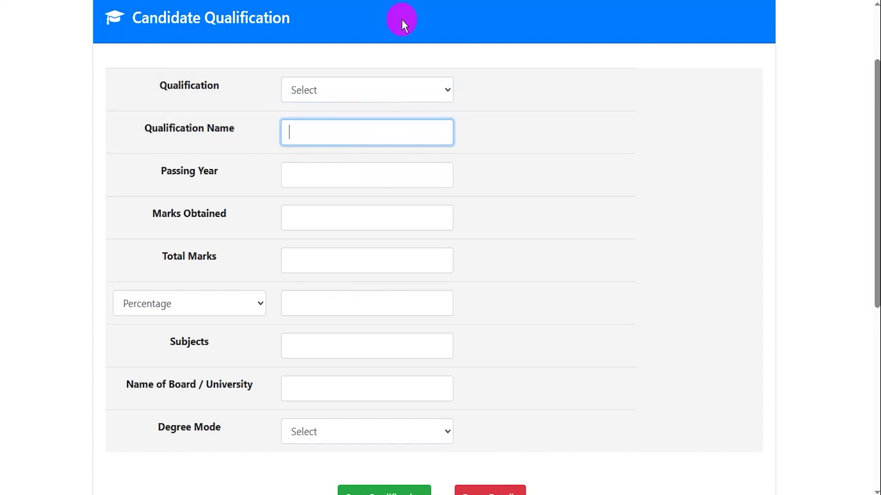
pyautogui.hotkey('ctrl', '2')
pyautogui.moveTo(384, 181); pyautogui.dragTo(406, 160)
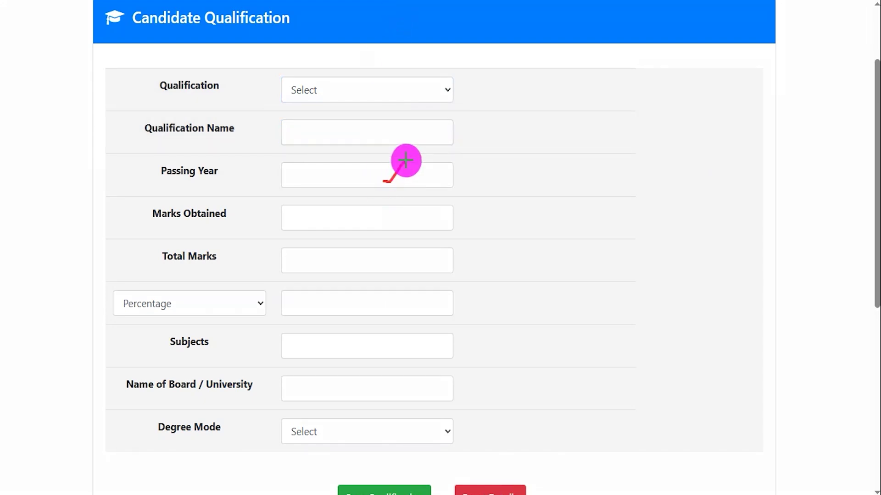
pyautogui.moveTo(388, 217); pyautogui.dragTo(416, 196)
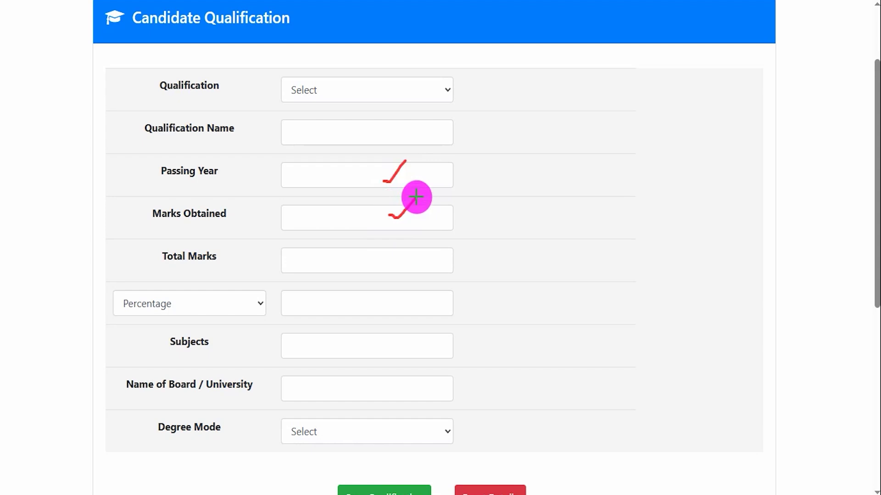
pyautogui.moveTo(382, 262); pyautogui.dragTo(413, 233)
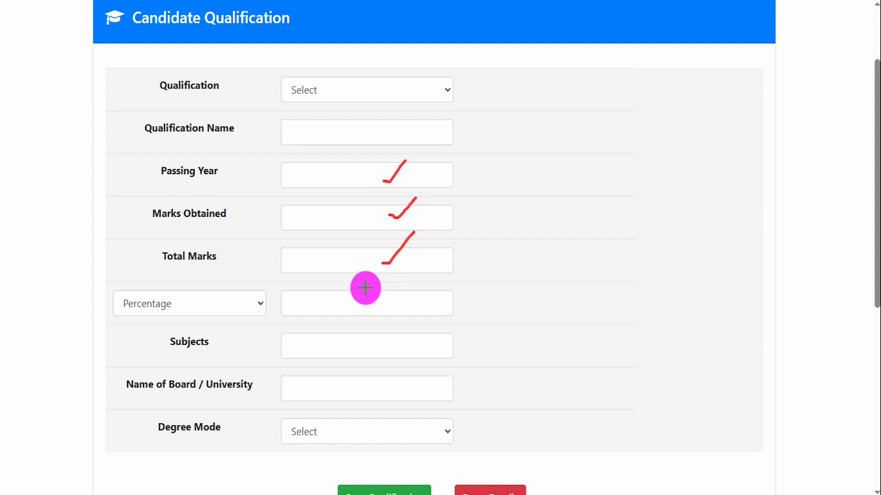
pyautogui.moveTo(383, 306); pyautogui.dragTo(413, 282)
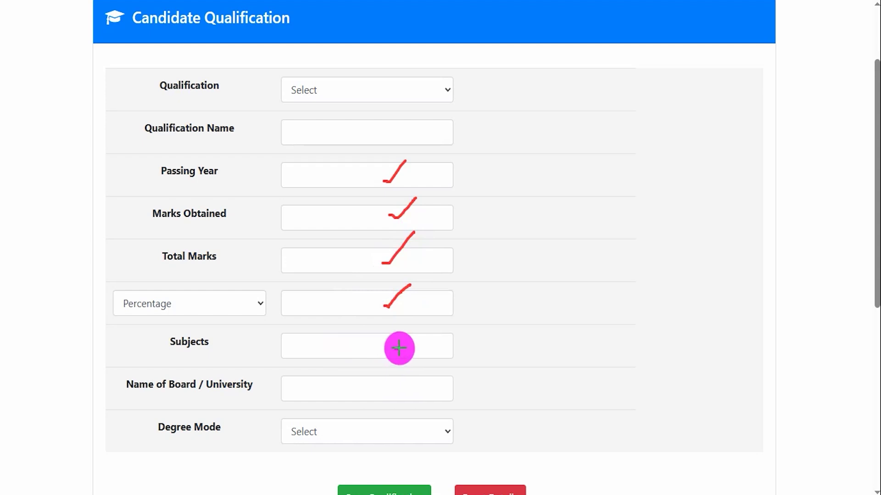
pyautogui.moveTo(395, 349); pyautogui.dragTo(412, 330)
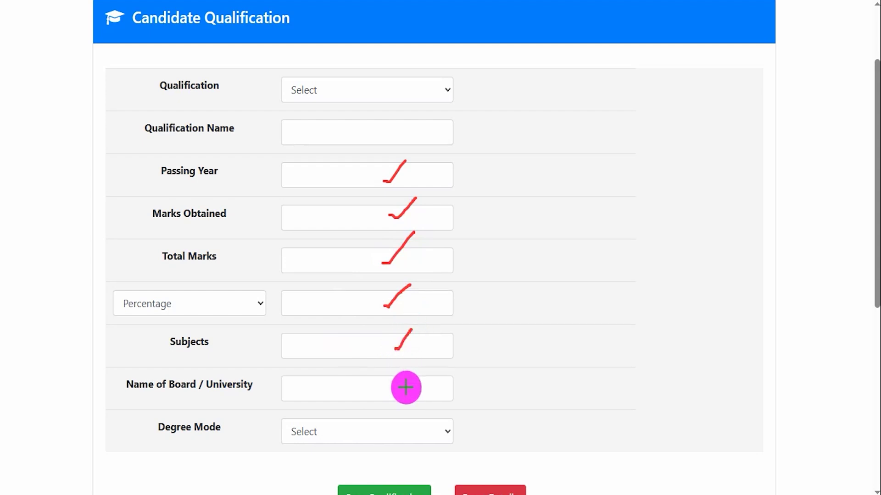
pyautogui.moveTo(405, 388); pyautogui.dragTo(428, 367)
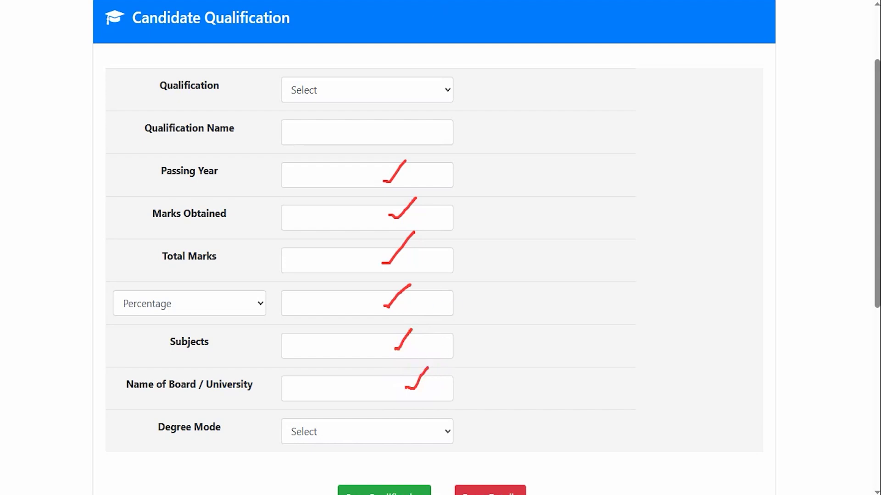
# Step: Check the new entry's degree mode field and the available qualification types, including CTET (Paper-1)
pyautogui.moveTo(425, 430); pyautogui.dragTo(448, 405)
pyautogui.press('Escape')
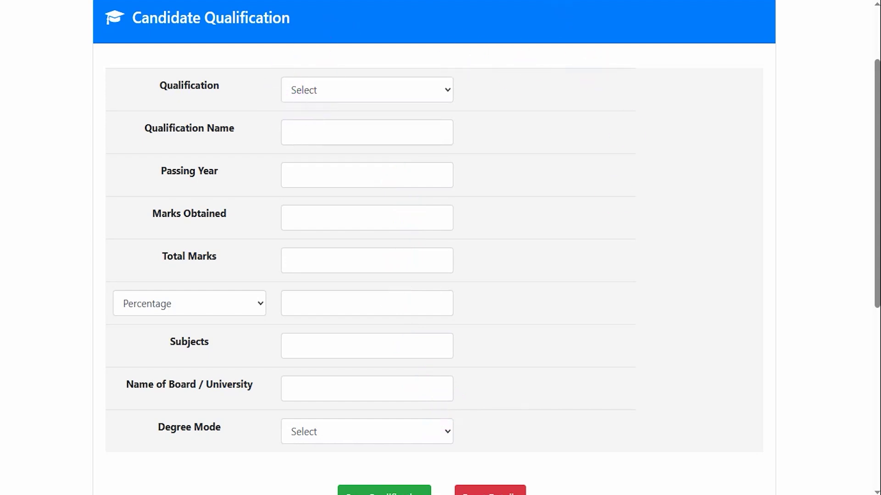
pyautogui.click(352, 93)
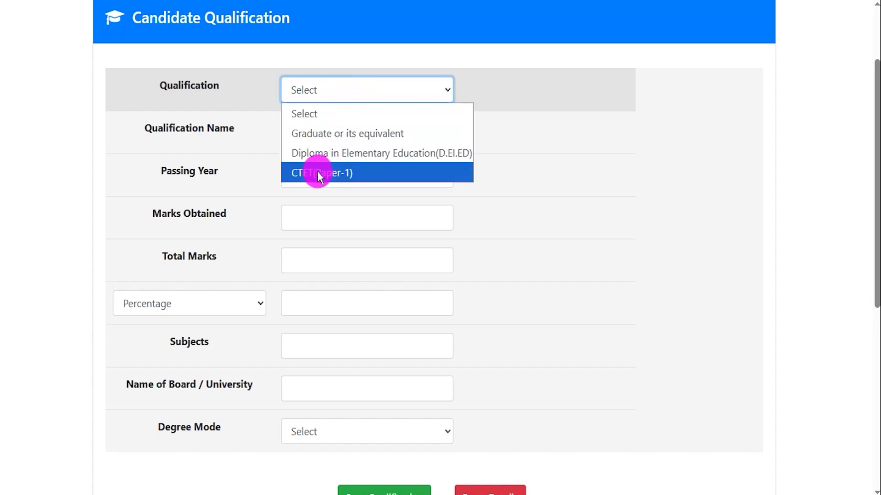
pyautogui.click(733, 319)
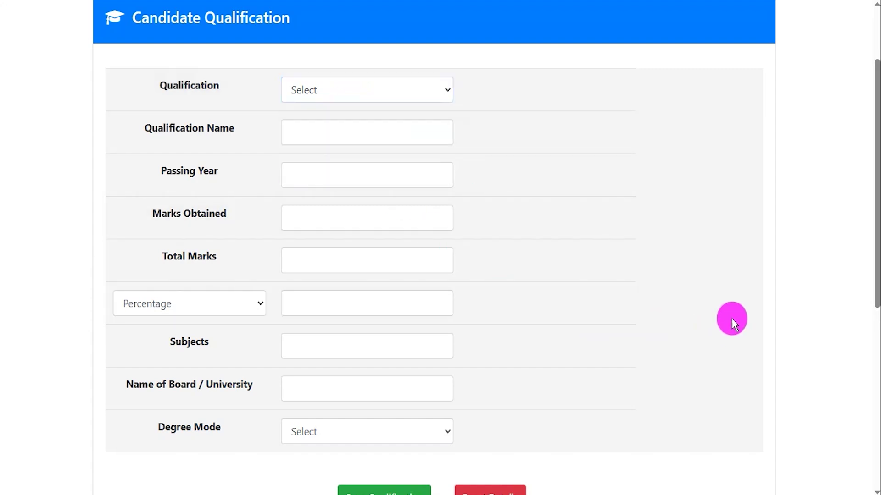
# Step: Proceed from the candidate qualification details to uploading the certificates
pyautogui.scroll(-2, 731, 318)
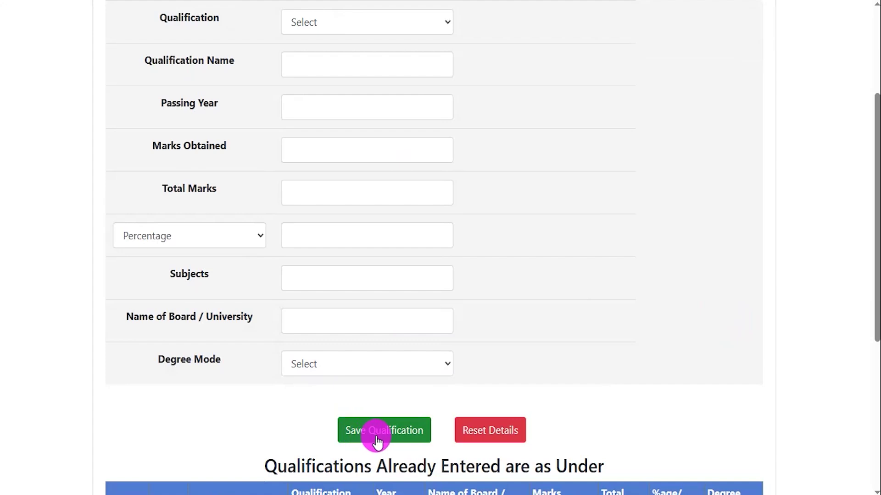
pyautogui.scroll(-3, 380, 438)
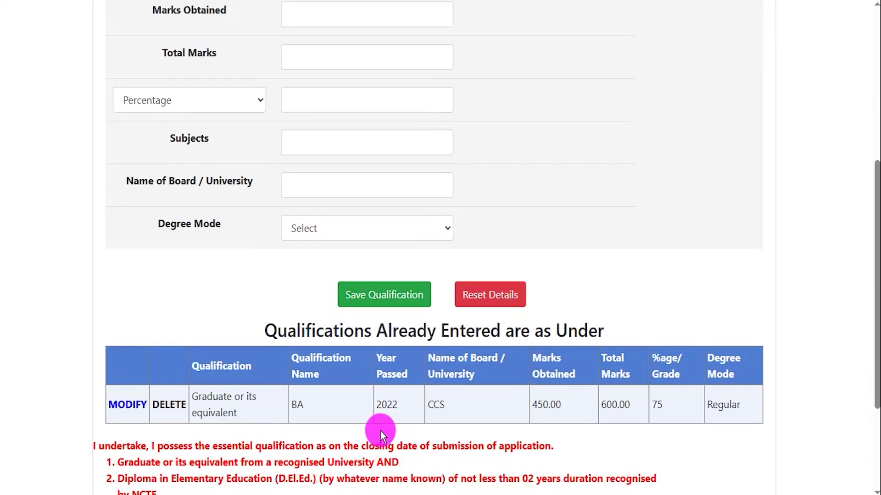
pyautogui.scroll(-3, 388, 412)
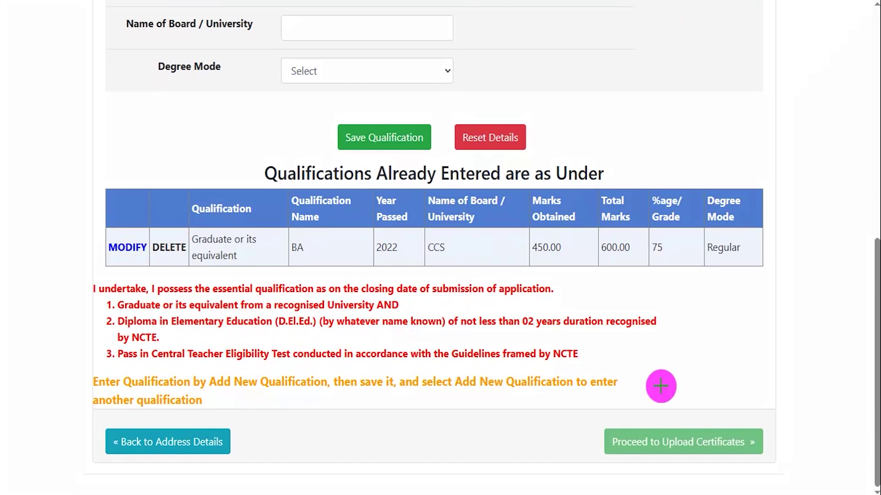
pyautogui.moveTo(805, 282); pyautogui.dragTo(728, 429)
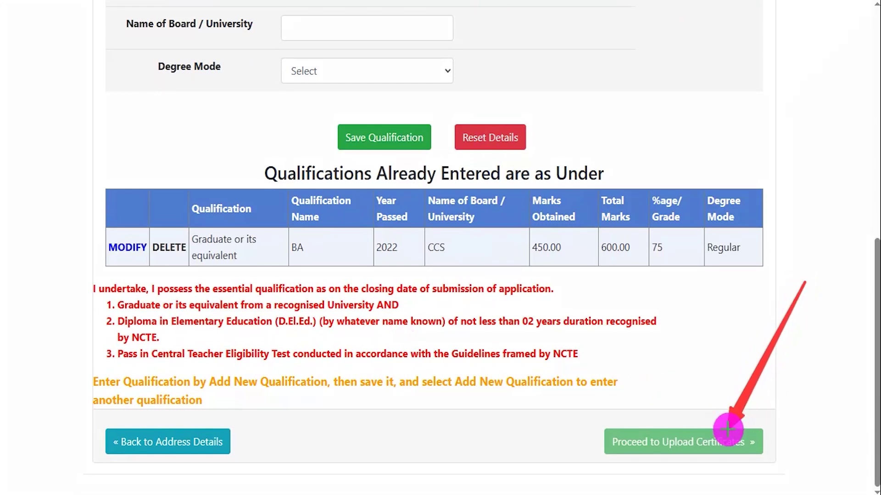
pyautogui.click(728, 429)
# Step: Examine the required photograph, signature and left thumb impression uploads and their allowed file formats and maximum size
pyautogui.moveTo(284, 287); pyautogui.dragTo(317, 252)
pyautogui.moveTo(242, 329); pyautogui.dragTo(269, 303)
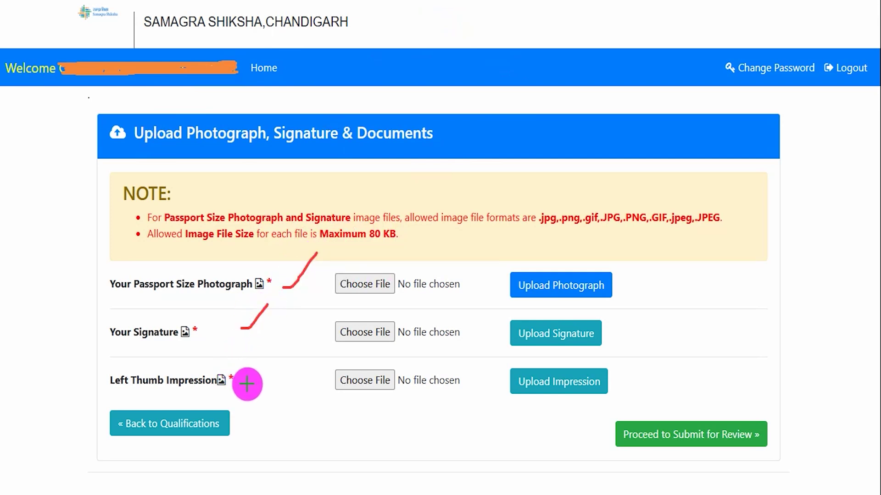
pyautogui.moveTo(245, 383); pyautogui.dragTo(271, 362)
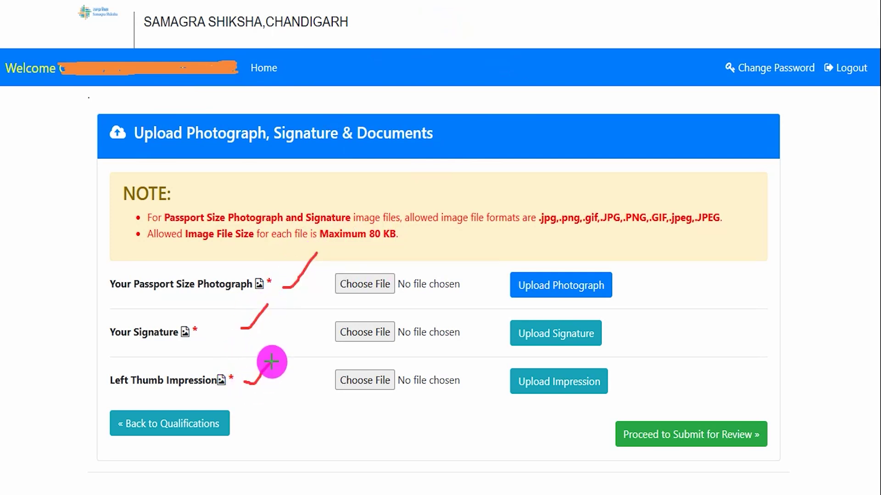
pyautogui.moveTo(531, 228); pyautogui.dragTo(683, 231)
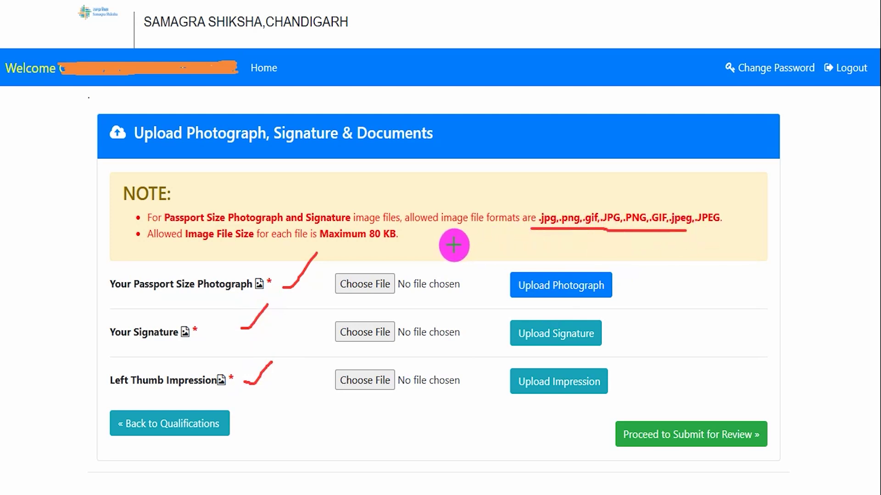
pyautogui.moveTo(394, 243); pyautogui.dragTo(419, 222)
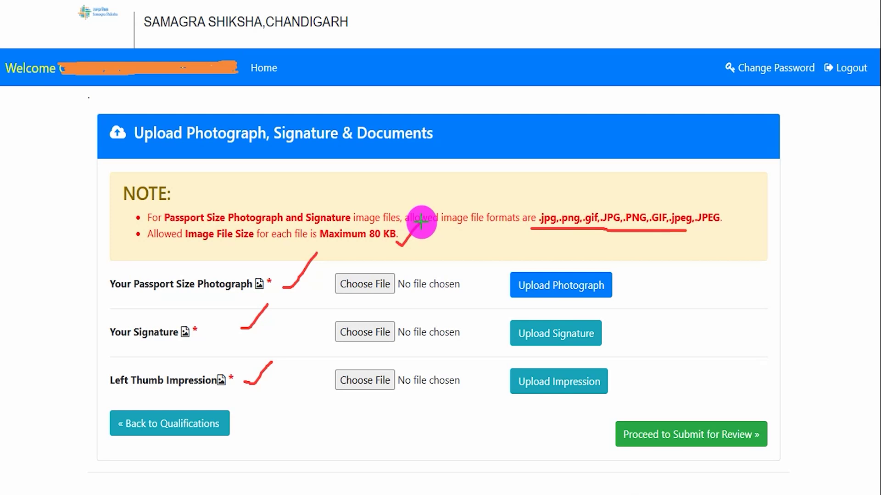
pyautogui.moveTo(427, 236); pyautogui.dragTo(443, 224)
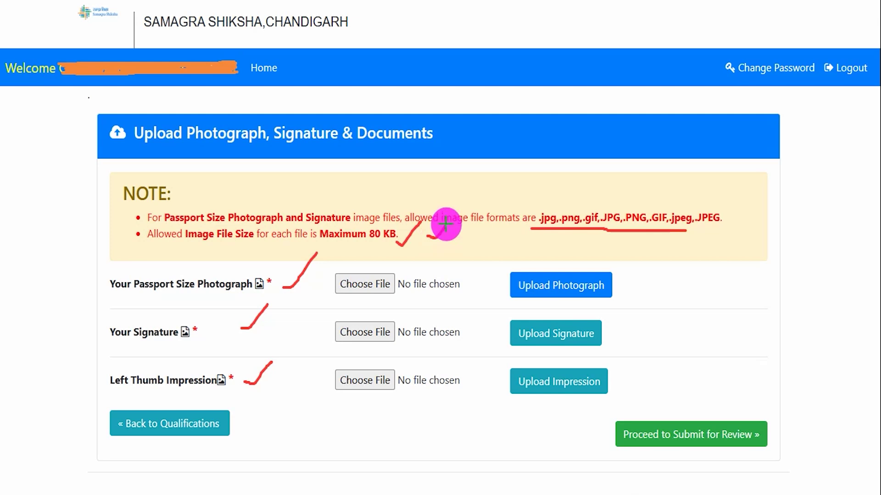
pyautogui.moveTo(450, 238); pyautogui.dragTo(469, 226)
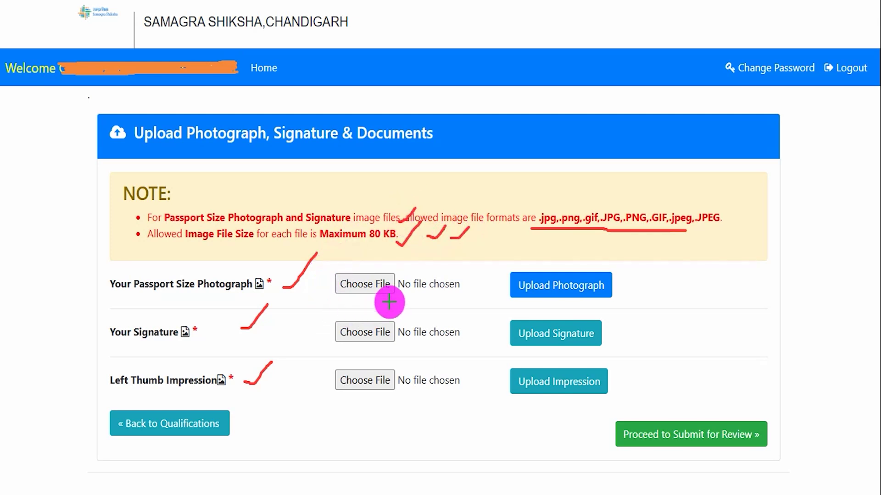
# Step: Examine the file selection and upload options for the photograph, signature and left thumb impression
pyautogui.moveTo(401, 278); pyautogui.dragTo(411, 271)
pyautogui.moveTo(391, 329); pyautogui.dragTo(409, 305)
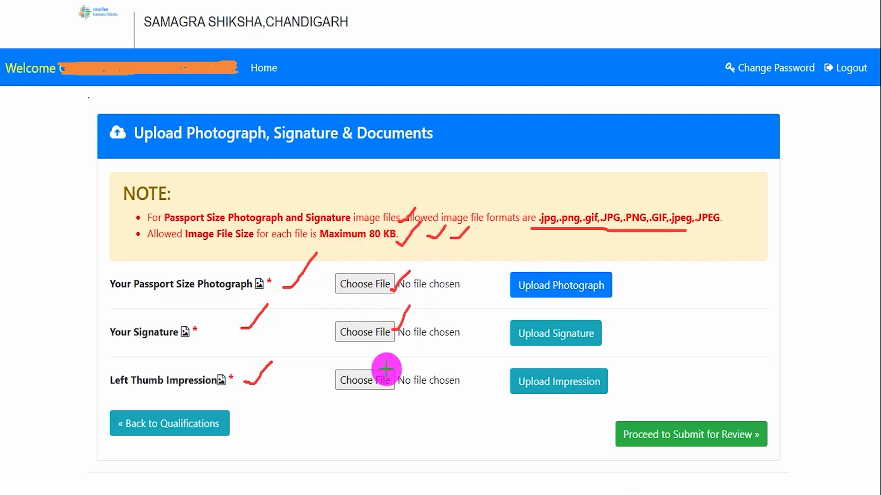
pyautogui.moveTo(392, 380); pyautogui.dragTo(413, 355)
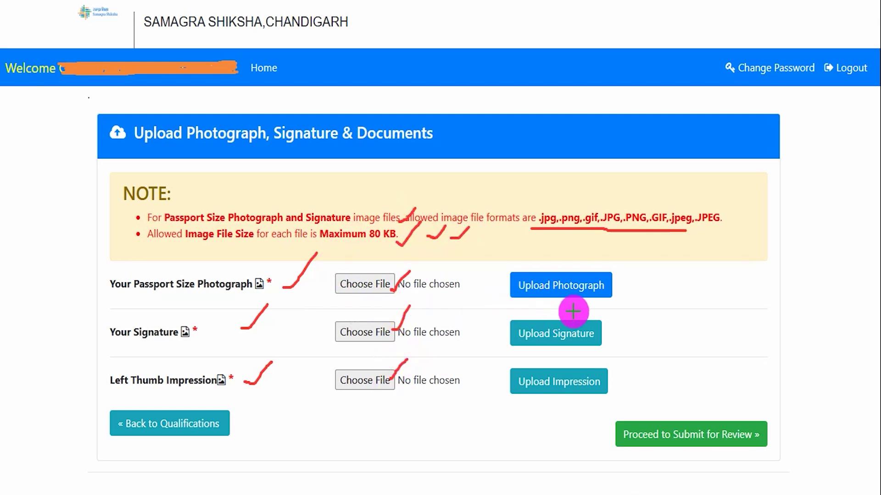
pyautogui.moveTo(605, 288); pyautogui.dragTo(624, 278)
pyautogui.moveTo(592, 330); pyautogui.dragTo(613, 312)
pyautogui.moveTo(602, 385); pyautogui.dragTo(615, 360)
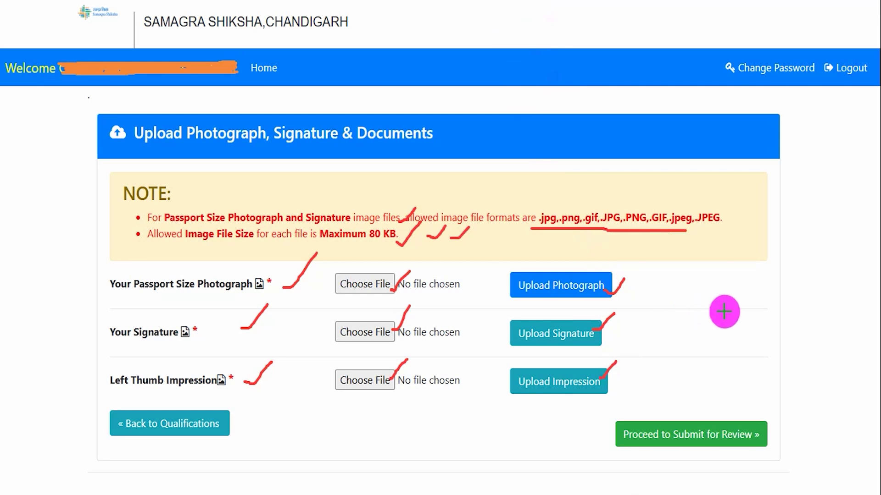
# Step: Proceed to submit for review and open the online application to go through the filled-in details
pyautogui.moveTo(806, 257); pyautogui.dragTo(746, 411)
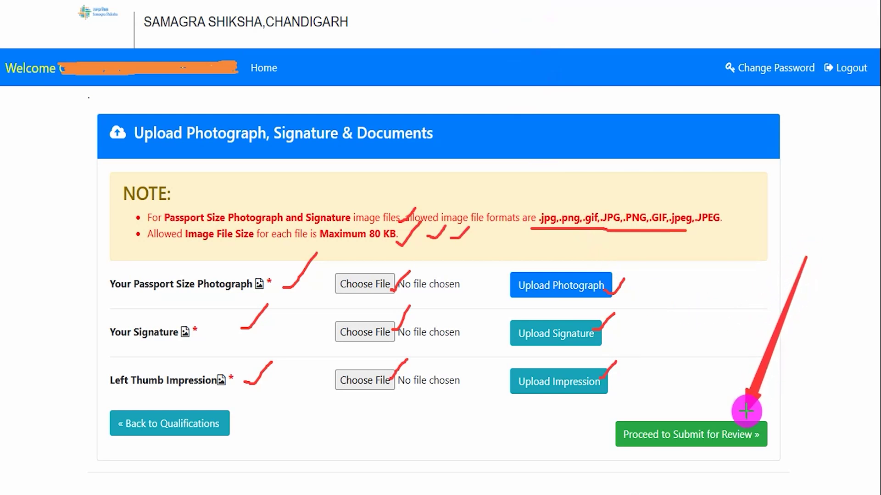
pyautogui.click(733, 432)
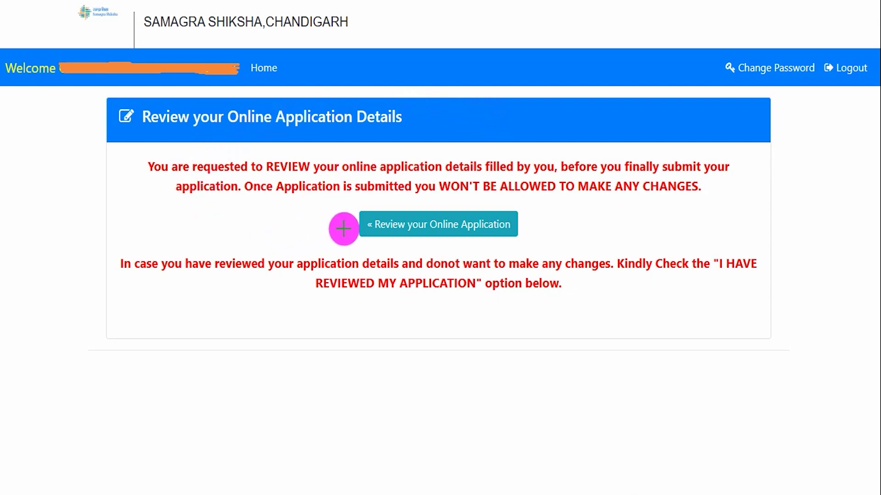
pyautogui.moveTo(190, 217); pyautogui.dragTo(334, 224)
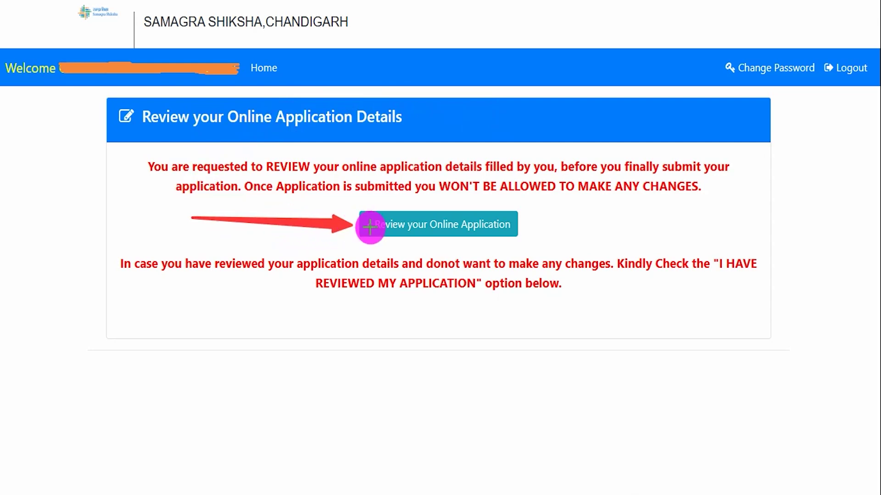
pyautogui.click(369, 229)
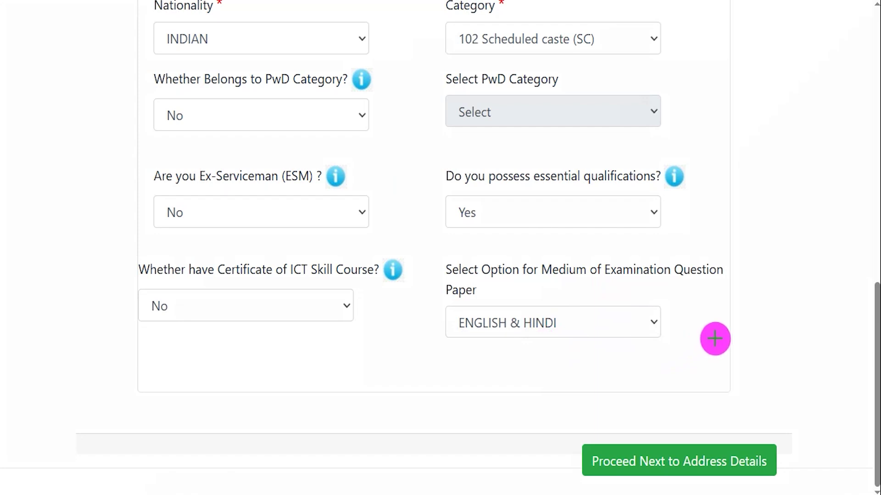
pyautogui.moveTo(772, 288); pyautogui.dragTo(695, 443)
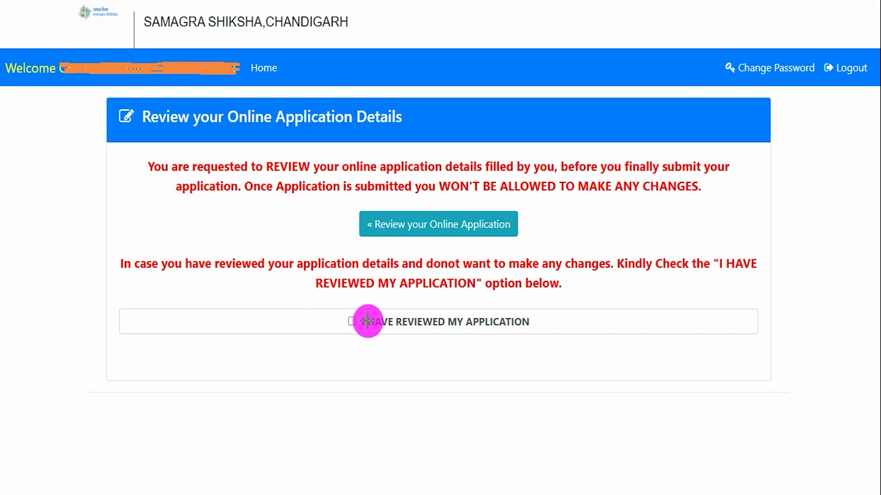
# Step: Mark the application as reviewed and proceed to the candidate undertaking
pyautogui.click(352, 321)
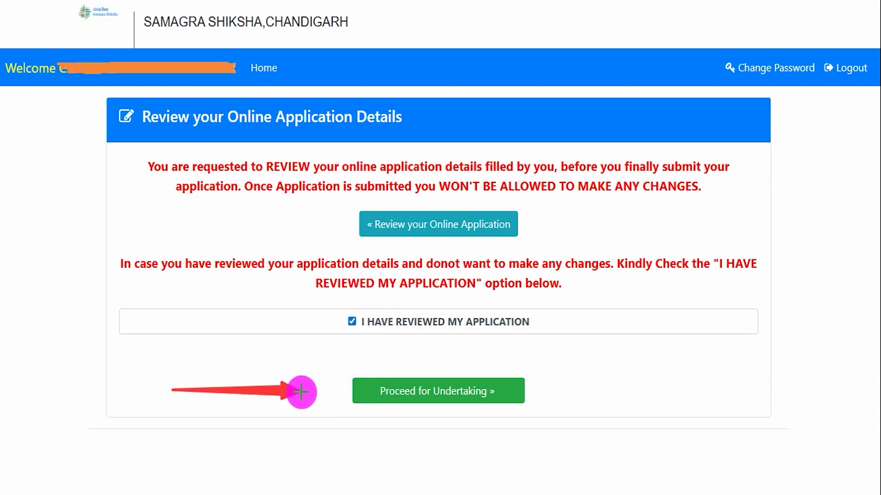
pyautogui.click(366, 392)
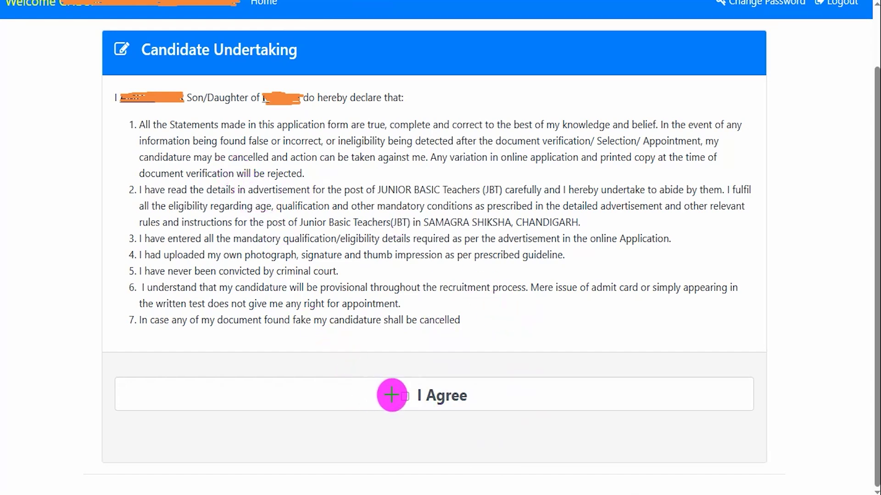
# Step: Agree to the candidate undertaking and submit the final application for the post of JBT (Primary Teacher)
pyautogui.moveTo(406, 398); pyautogui.dragTo(427, 371)
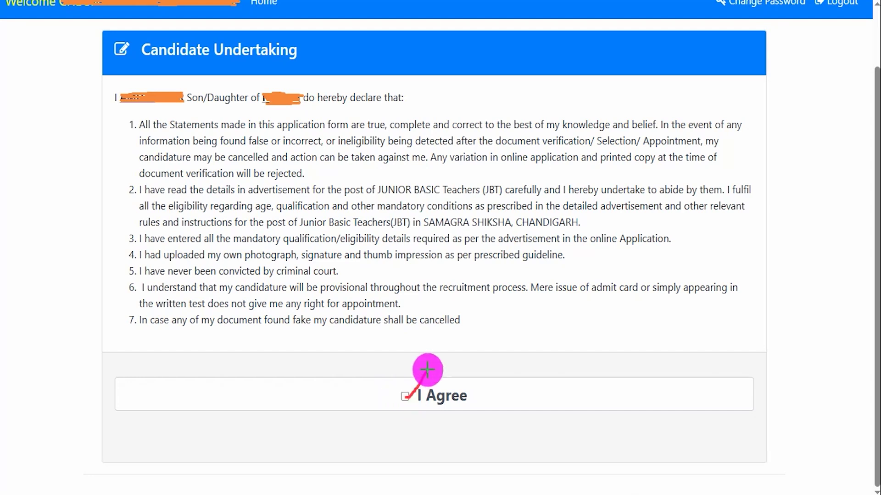
pyautogui.click(405, 397)
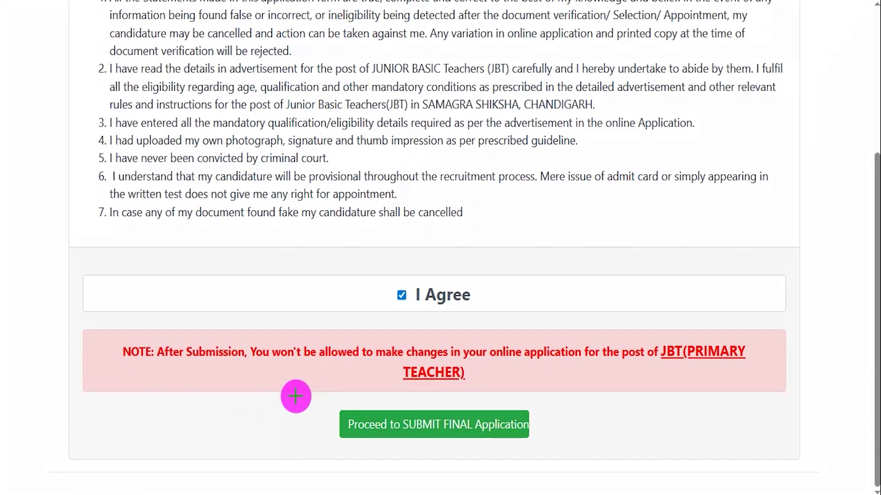
pyautogui.moveTo(177, 419); pyautogui.dragTo(355, 432)
pyautogui.click(354, 431)
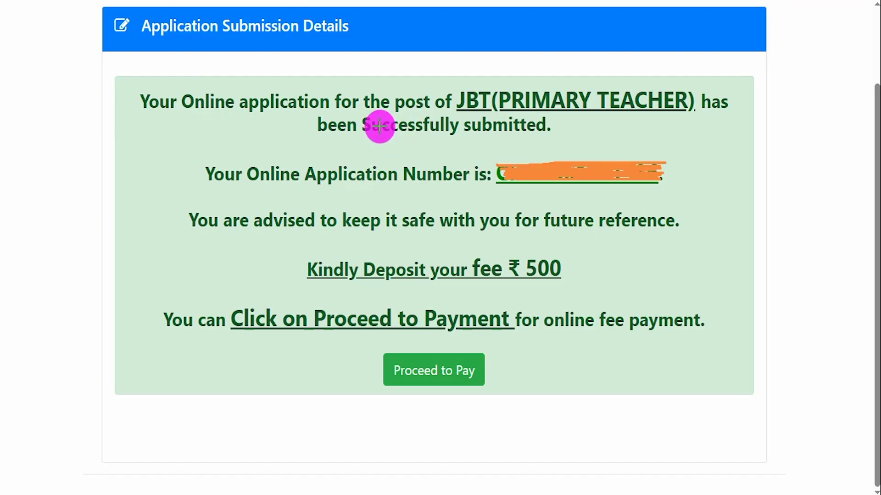
# Step: Review the application submission details, including the fee to deposit and the online payment option, and proceed to payment
pyautogui.moveTo(218, 129); pyautogui.dragTo(246, 114)
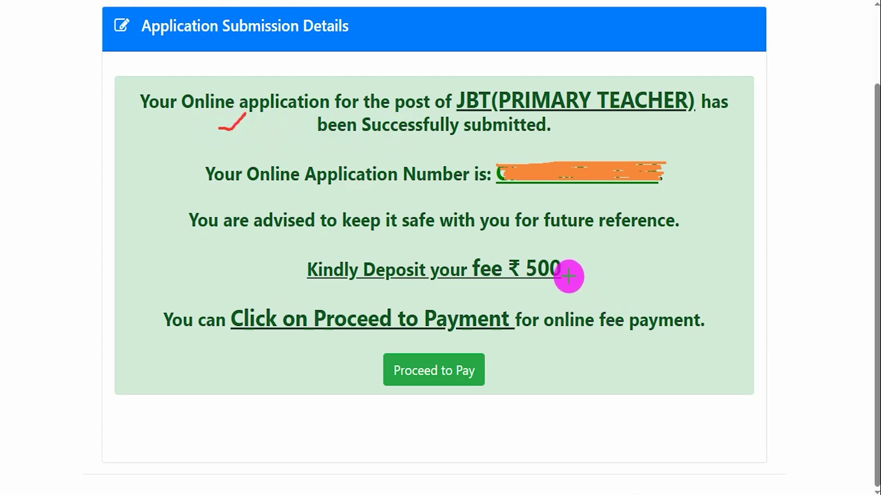
pyautogui.moveTo(569, 275); pyautogui.dragTo(590, 253)
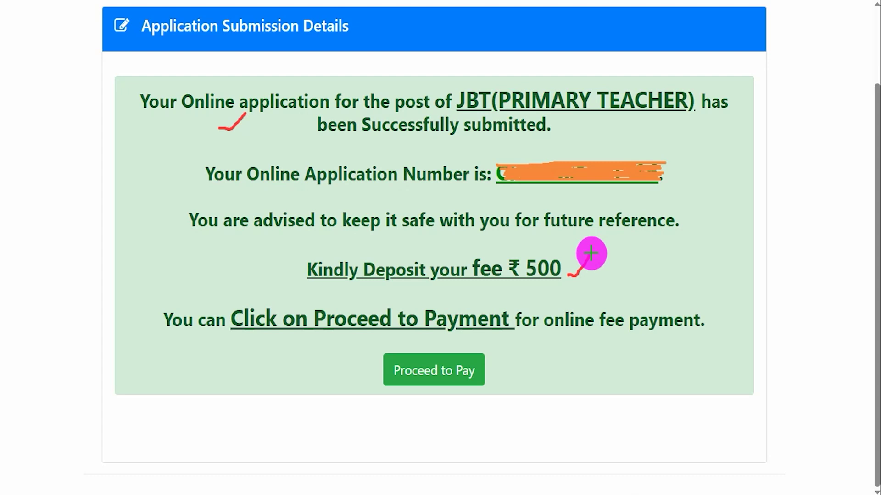
pyautogui.moveTo(569, 258); pyautogui.dragTo(585, 243)
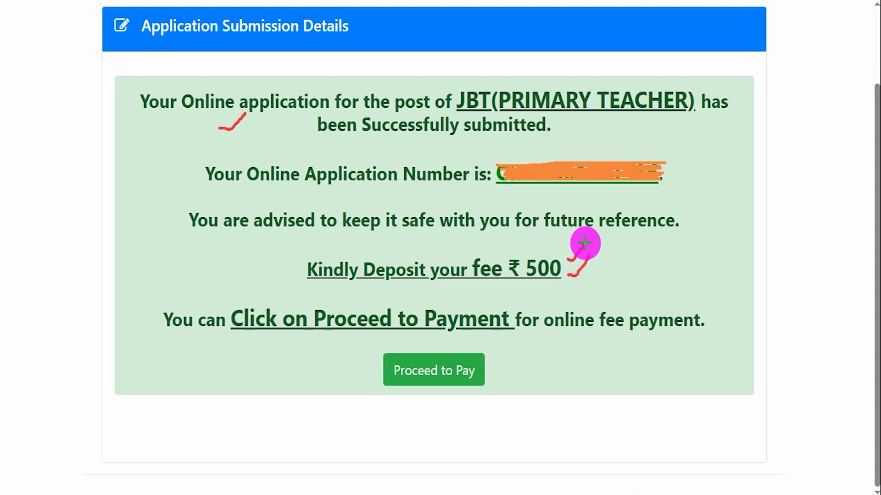
pyautogui.moveTo(584, 243); pyautogui.dragTo(585, 243)
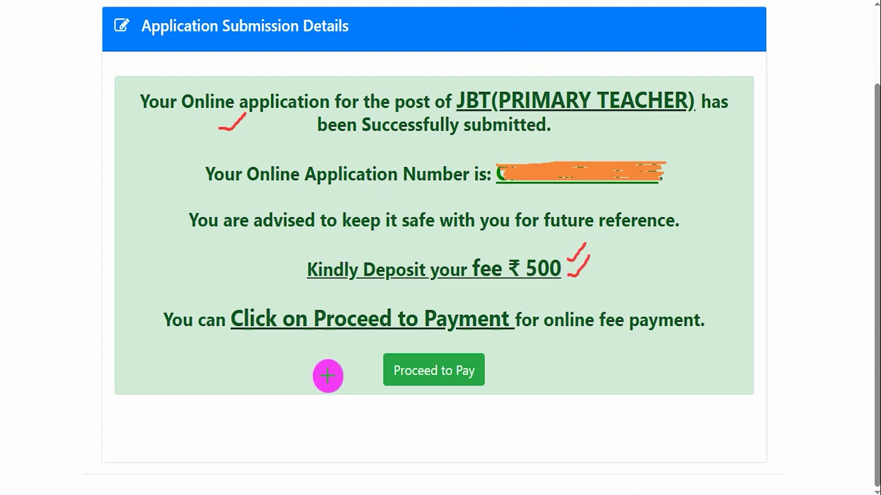
pyautogui.moveTo(222, 367); pyautogui.dragTo(366, 368)
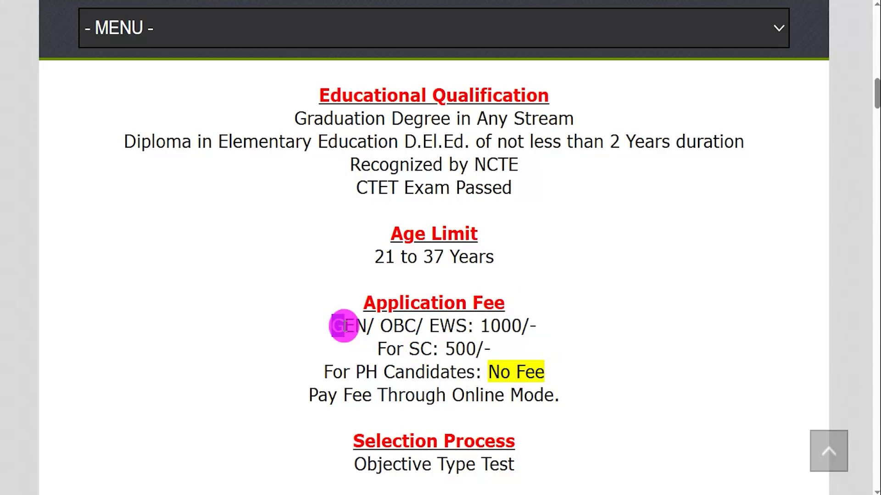
# Step: Read the recruitment notice's application fees for GEN/OBC/EWS, SC and PH candidates and the payment mode
pyautogui.moveTo(332, 326); pyautogui.dragTo(533, 327)
pyautogui.click(419, 347)
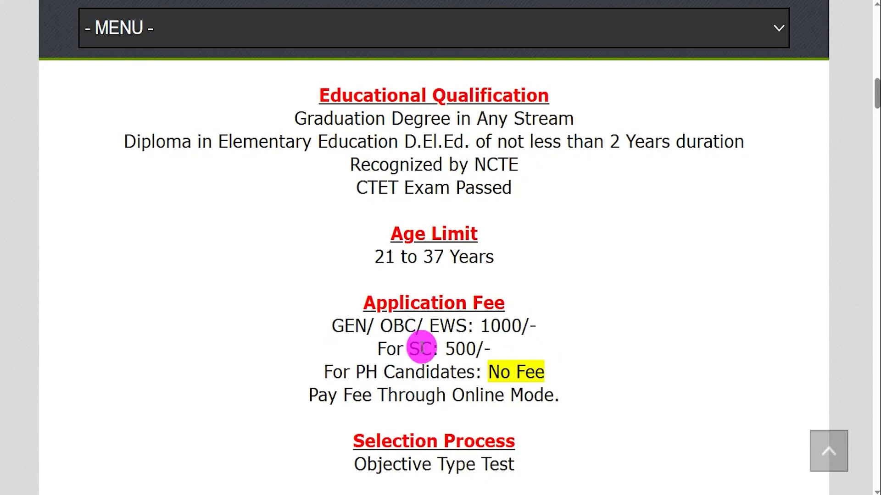
pyautogui.moveTo(442, 347); pyautogui.dragTo(472, 348)
pyautogui.moveTo(365, 372); pyautogui.dragTo(524, 372)
pyautogui.moveTo(365, 395); pyautogui.dragTo(527, 395)
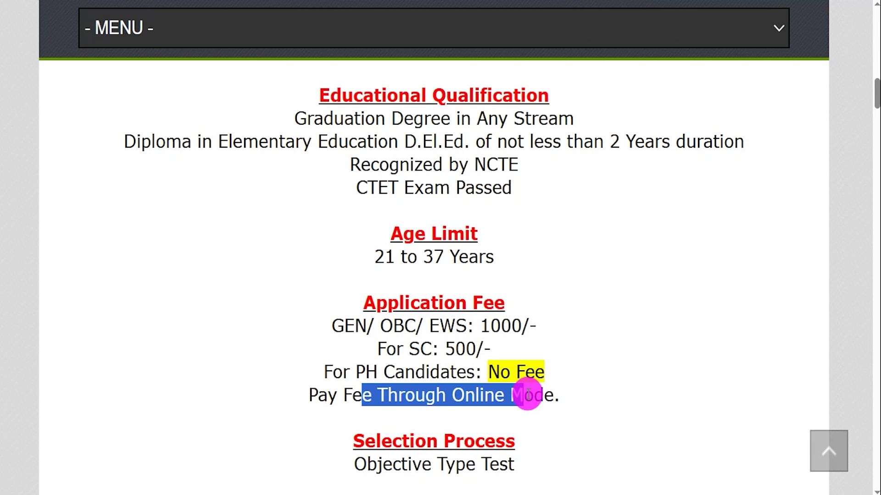
pyautogui.moveTo(528, 394); pyautogui.dragTo(517, 395)
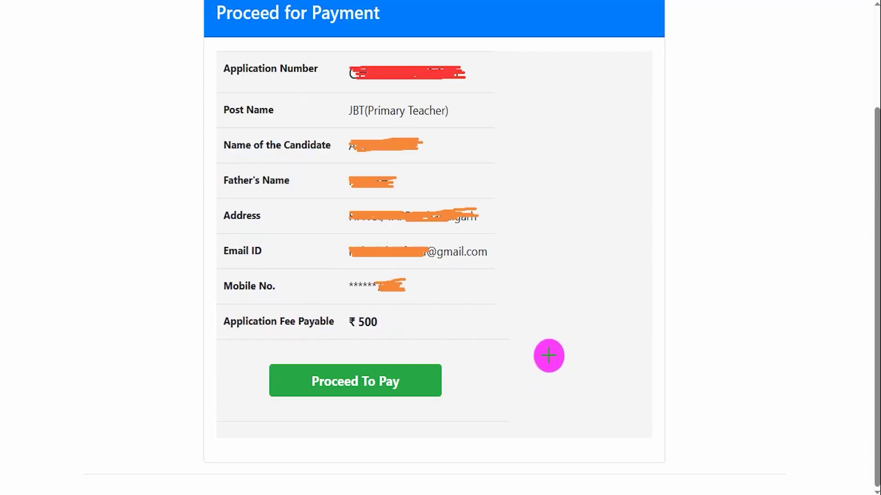
# Step: Proceed to pay the ₹500 application fee through the online payment gateway
pyautogui.moveTo(615, 326); pyautogui.dragTo(421, 380)
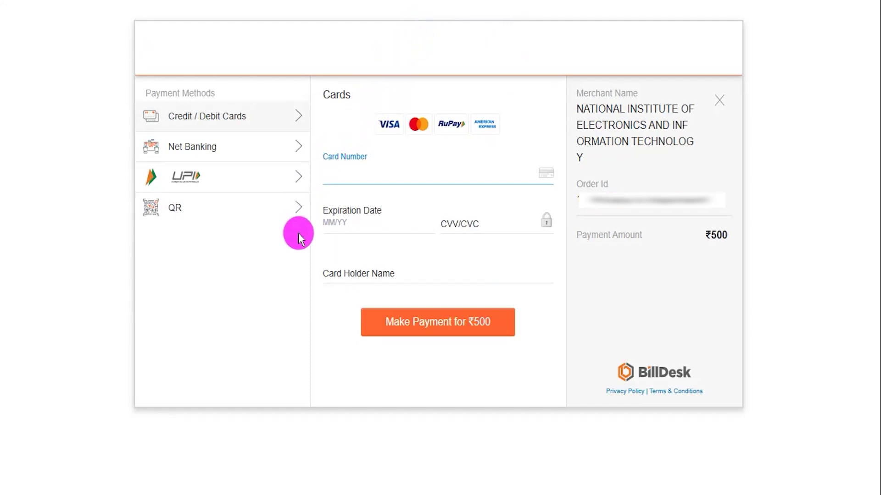
# Step: Look through the available payment methods for the application fee: credit/debit card, net banking, UPI and QR
pyautogui.click(223, 122)
pyautogui.click(224, 122)
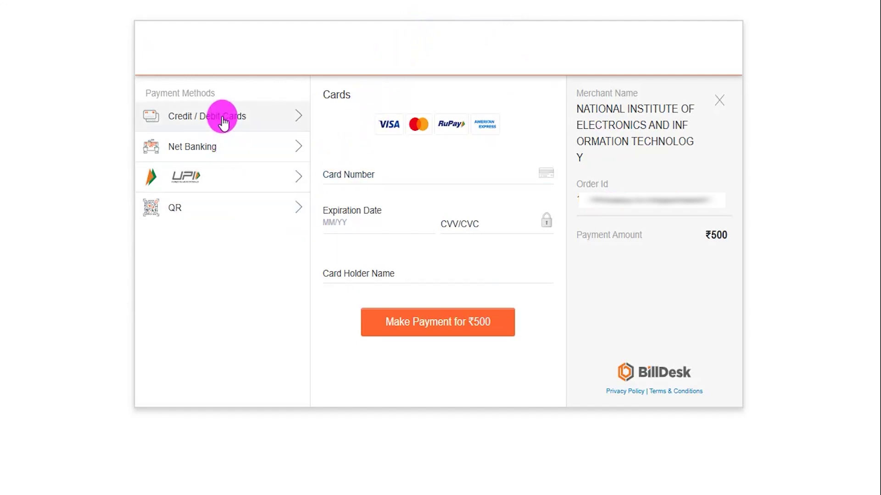
pyautogui.click(210, 151)
pyautogui.click(205, 183)
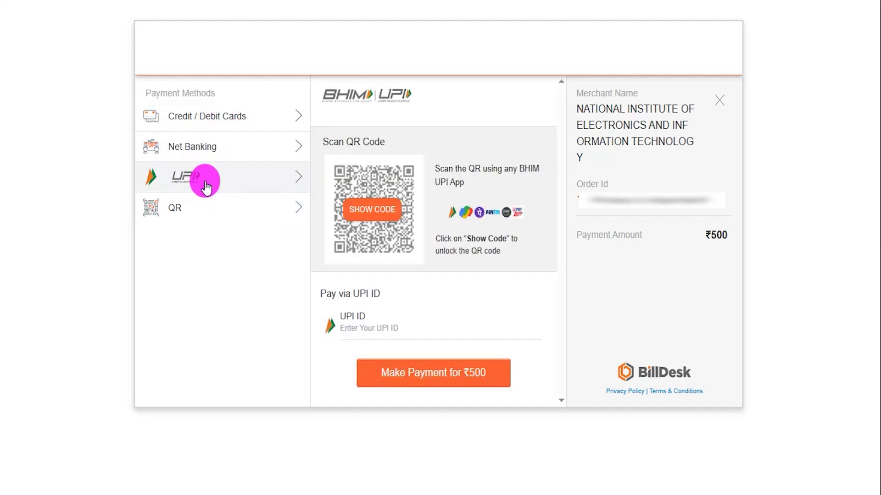
pyautogui.click(182, 208)
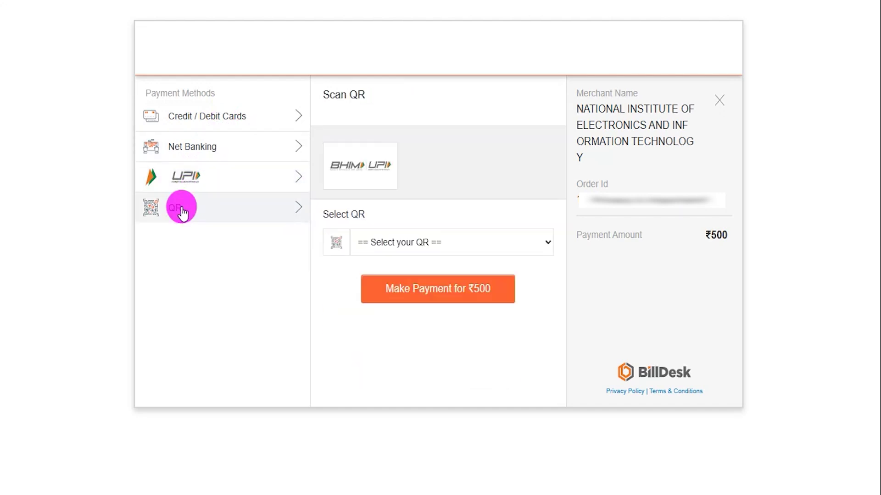
# Step: Choose UPI as the payment method and unlock the BHIM UPI QR code for paying the ₹500 fee
pyautogui.click(219, 186)
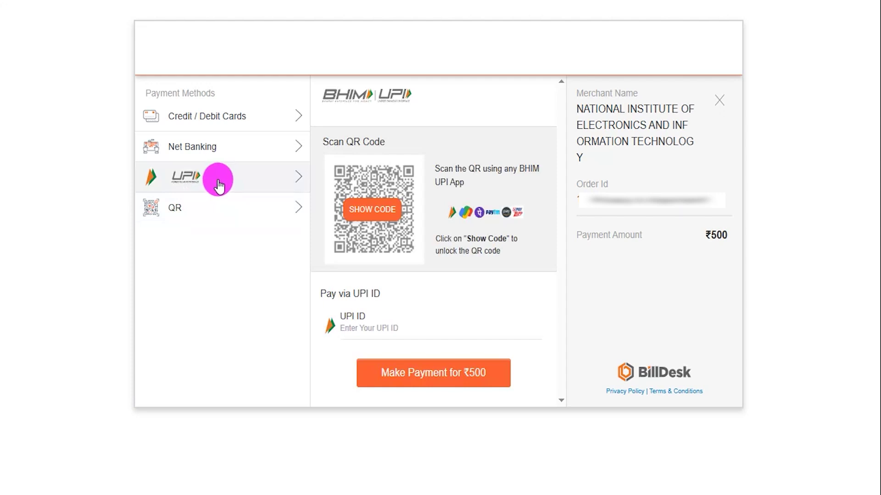
pyautogui.click(376, 329)
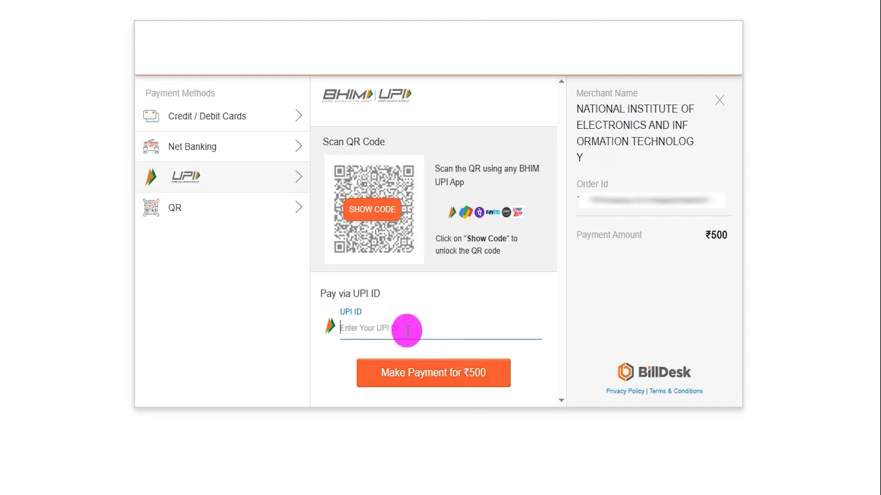
pyautogui.click(375, 213)
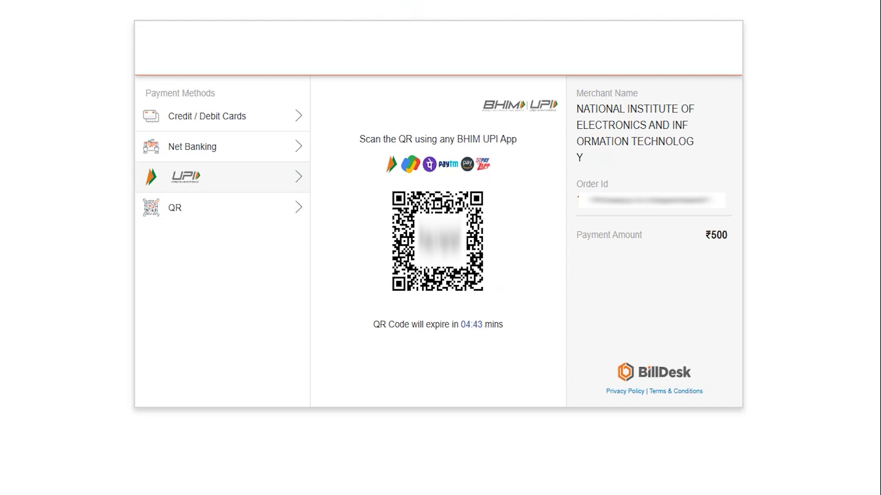
pyautogui.moveTo(517, 196); pyautogui.dragTo(561, 143)
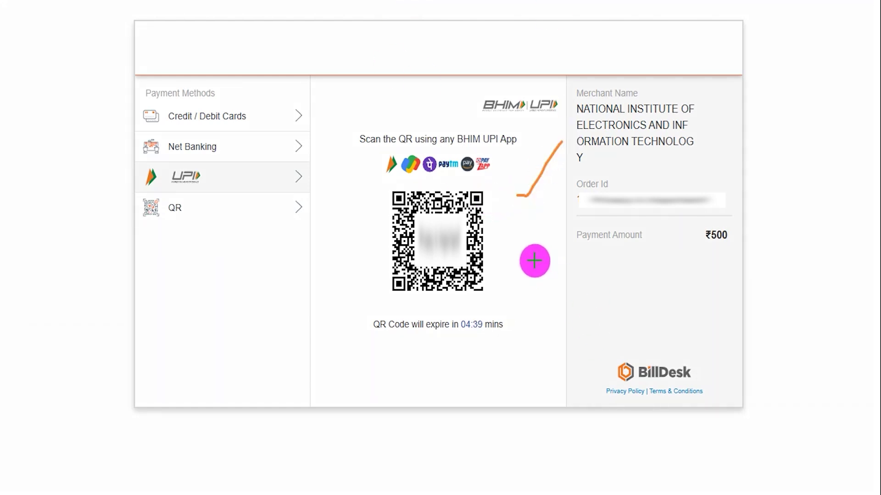
pyautogui.moveTo(532, 259); pyautogui.dragTo(565, 225)
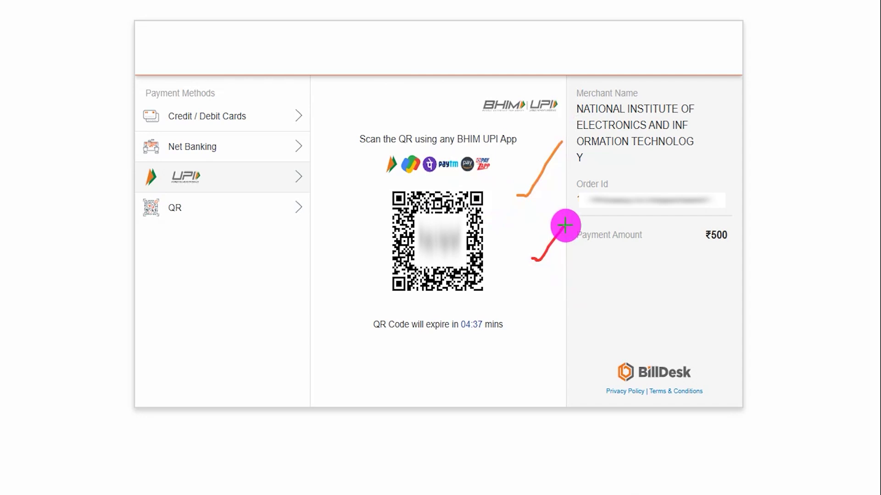
pyautogui.moveTo(537, 288); pyautogui.dragTo(582, 258)
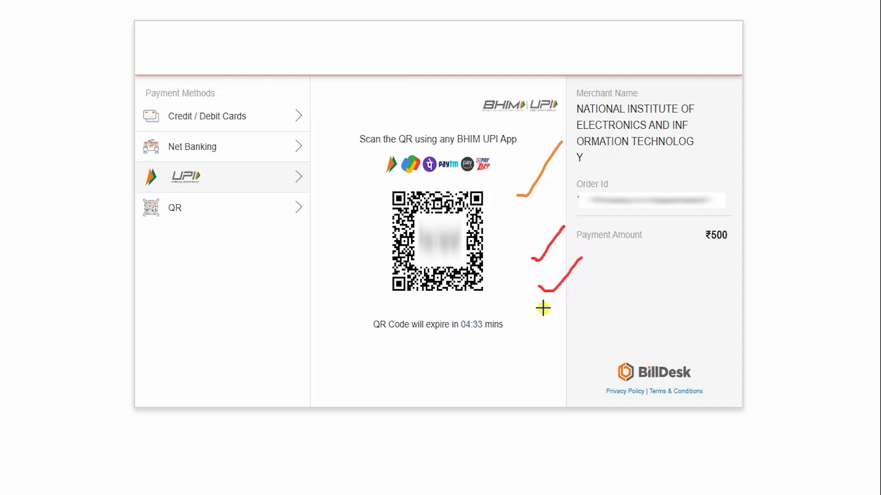
pyautogui.moveTo(543, 305); pyautogui.dragTo(591, 292)
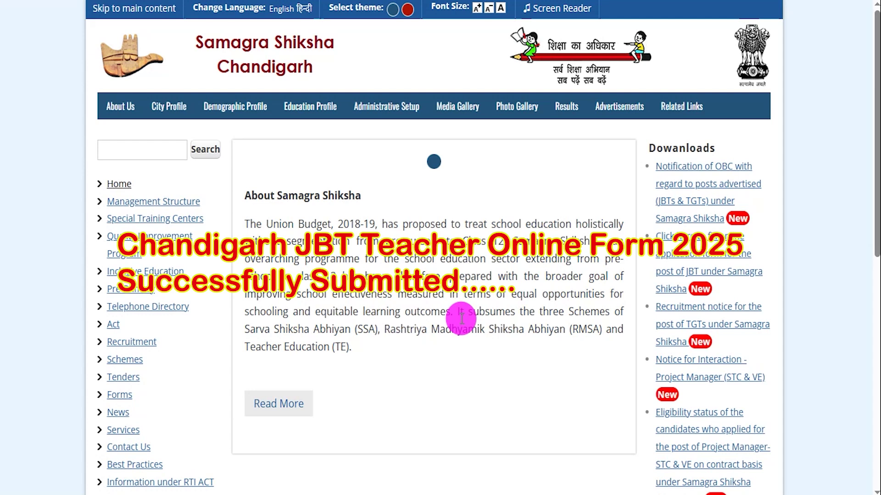
pyautogui.scroll(-10, 438, 359)
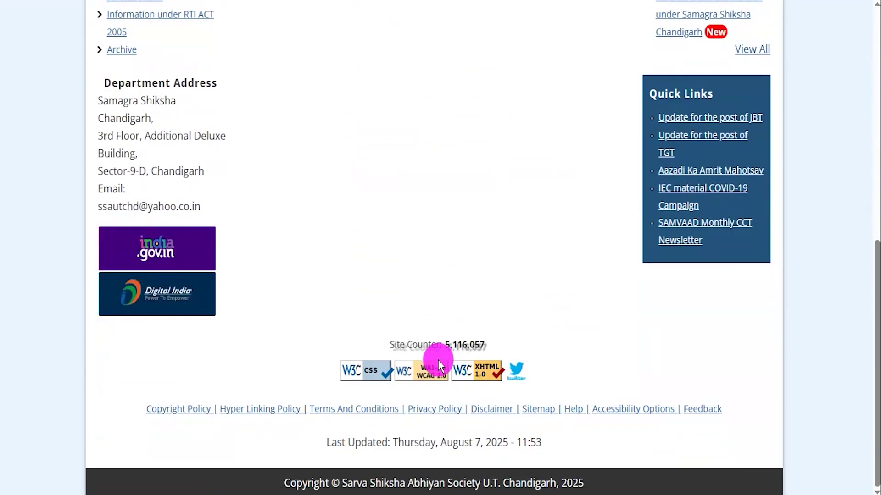
pyautogui.scroll(10, 438, 360)
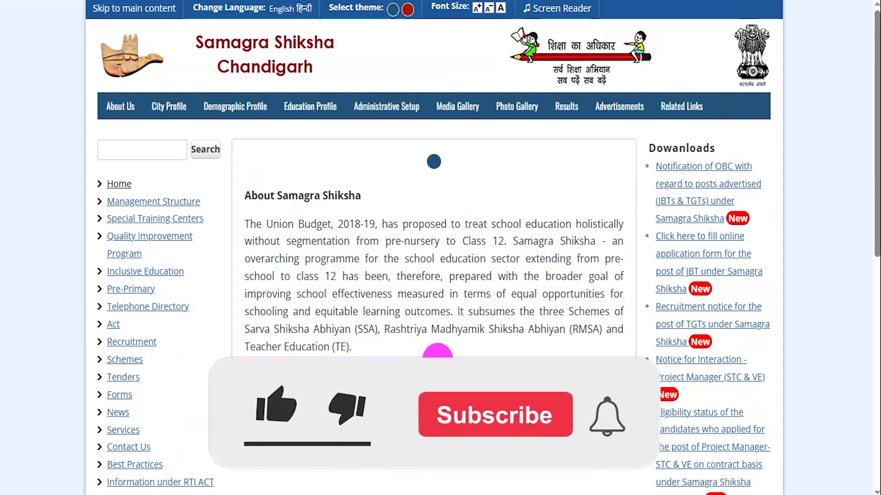
pyautogui.scroll(-8, 456, 321)
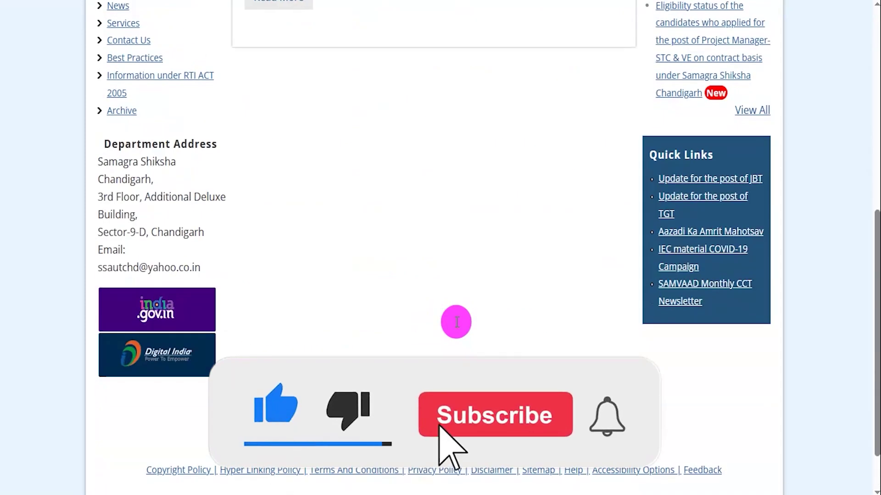
pyautogui.scroll(8, 457, 322)
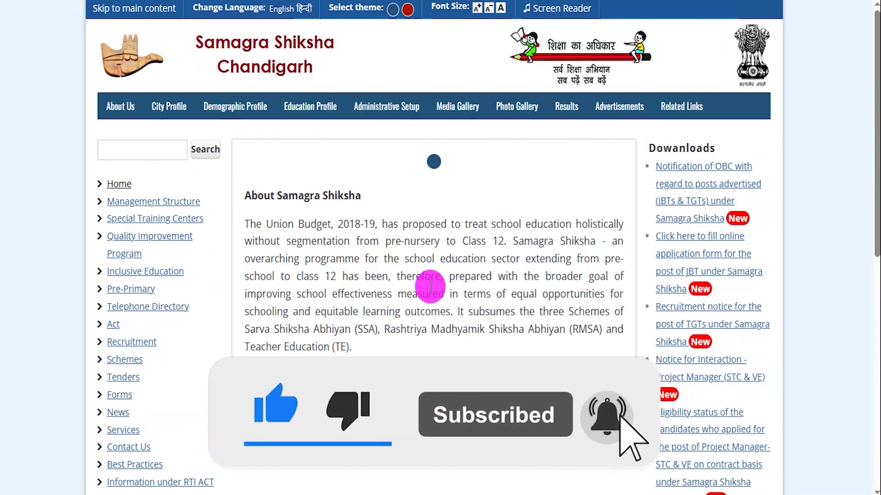